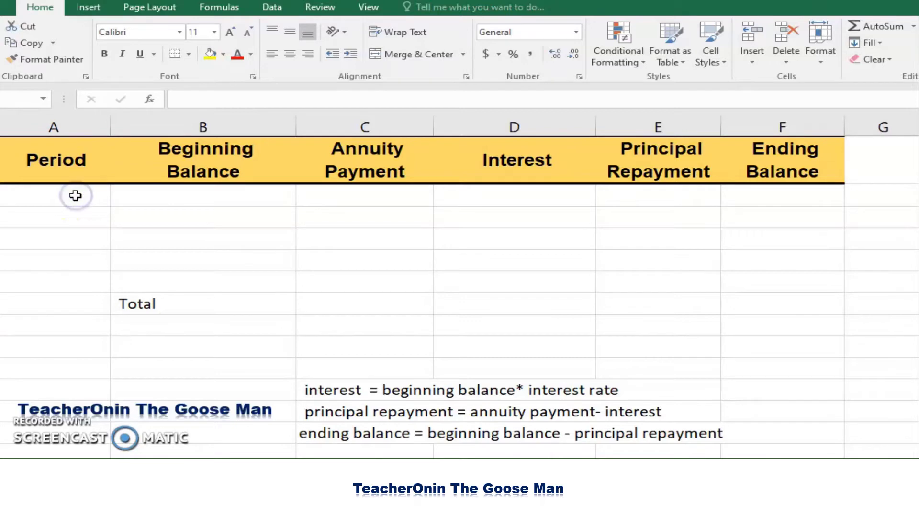
- Number the periods 1 through 5 in the Period column and centre those numbers in their cells
left_click(75, 195)
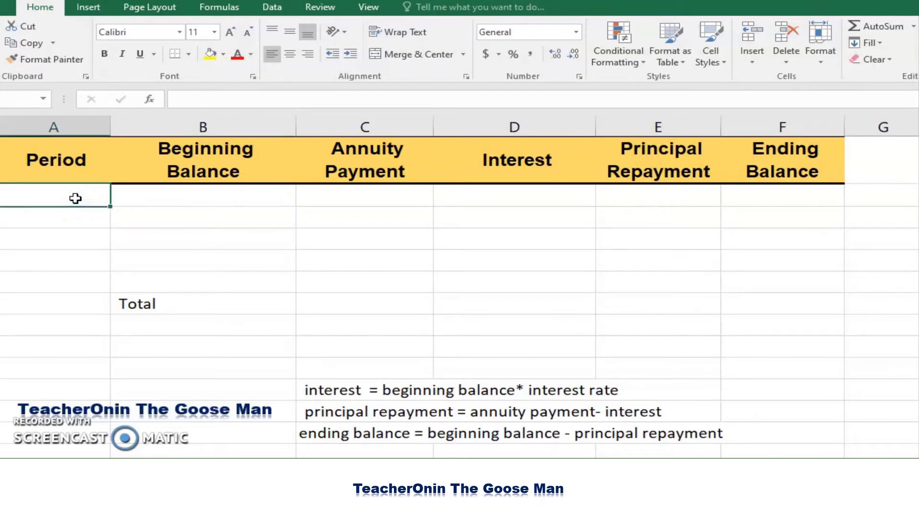
type("1")
key("Return")
type("2")
key("Return")
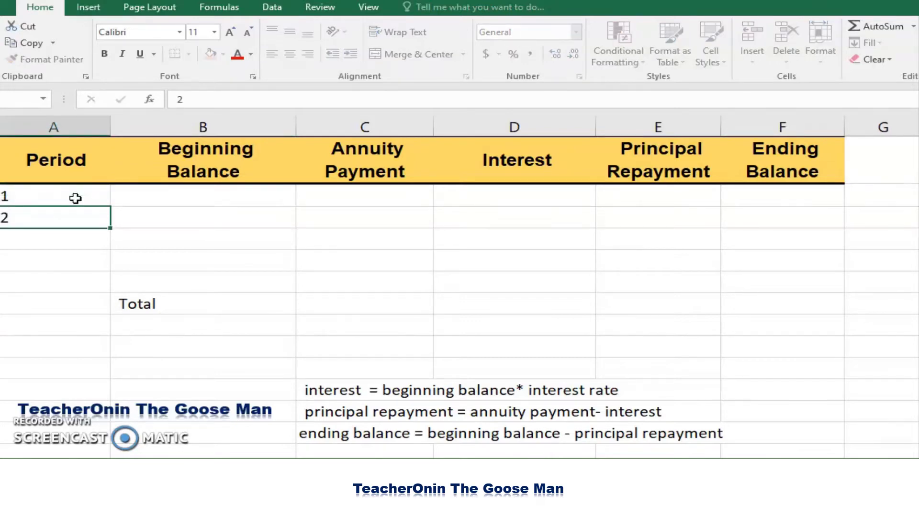
type("3")
key("Return")
type("4")
key("Return")
type("5")
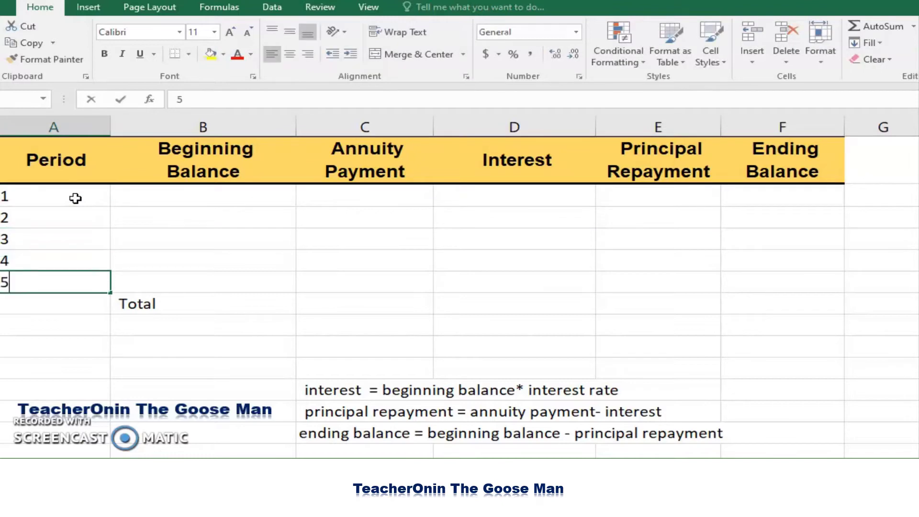
key("Return")
left_click_drag(30, 201, 45, 282)
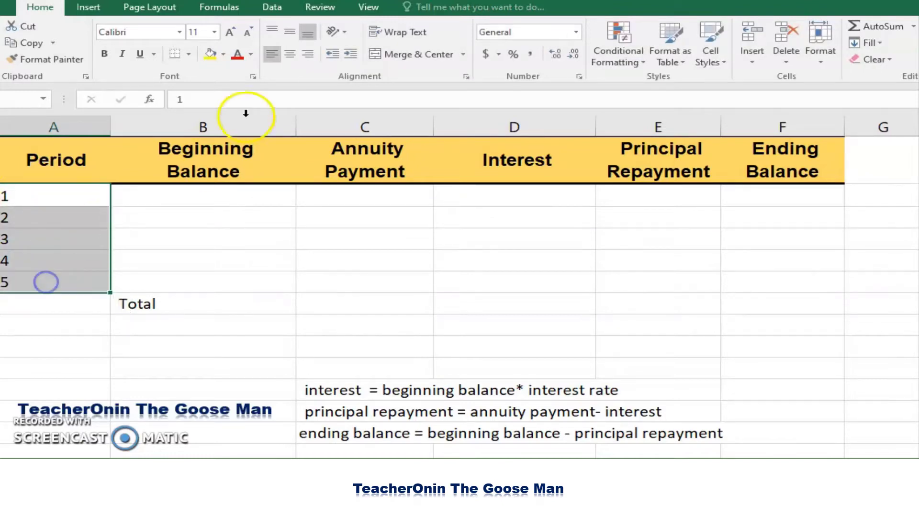
left_click(289, 54)
- Enter 90,000 as the beginning balance and 28,780 as the annuity payment for period 1
left_click(242, 202)
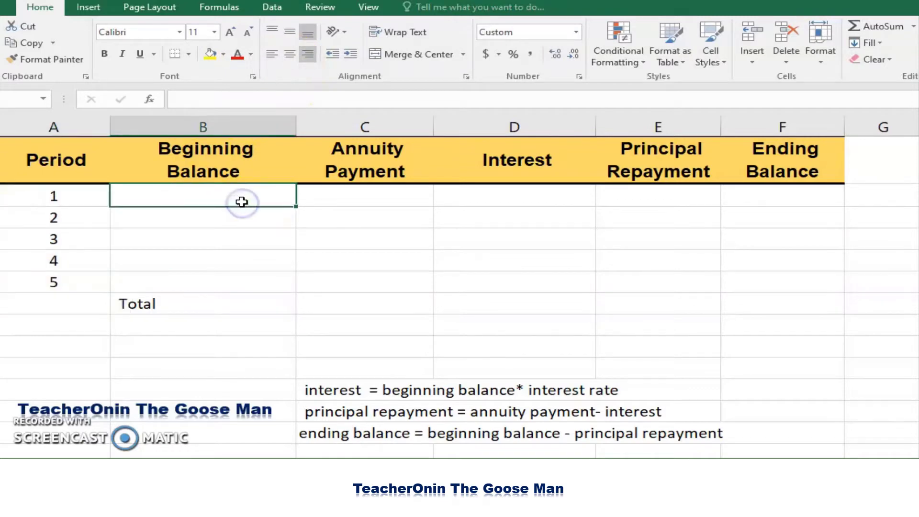
type("9")
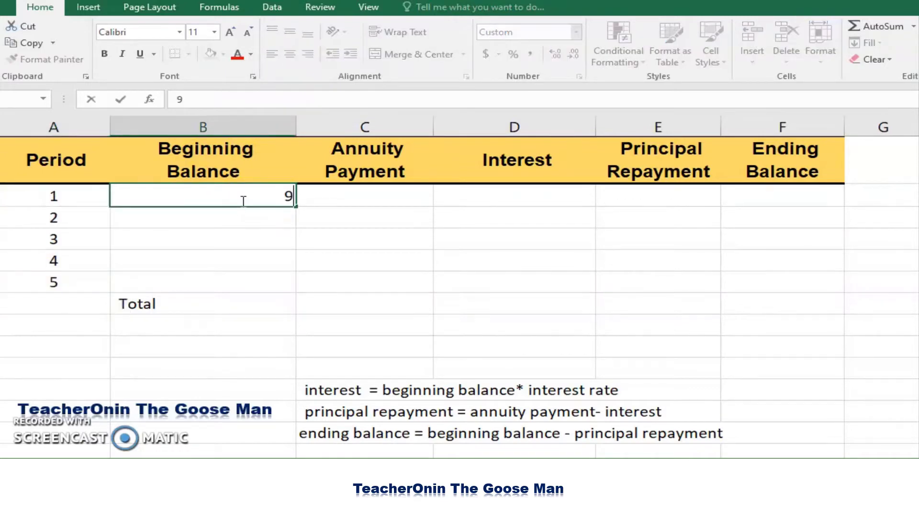
type("0,000")
key("Return")
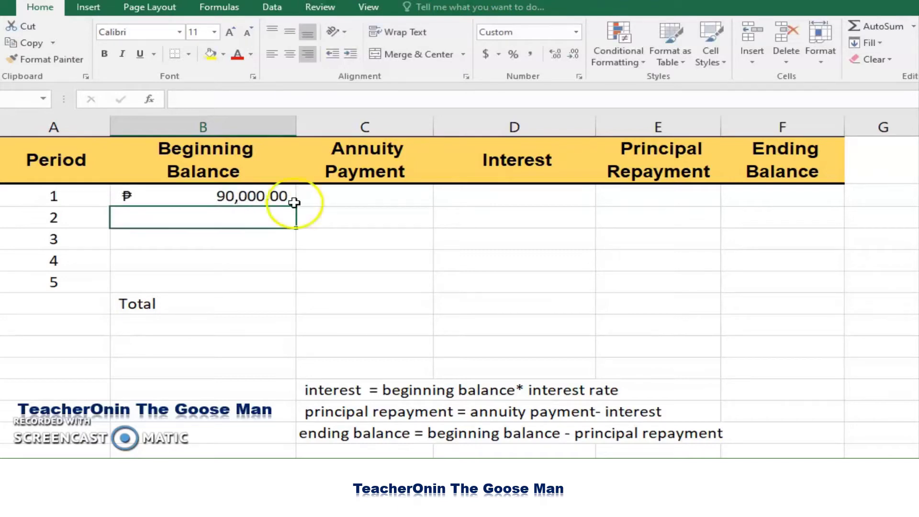
left_click(348, 196)
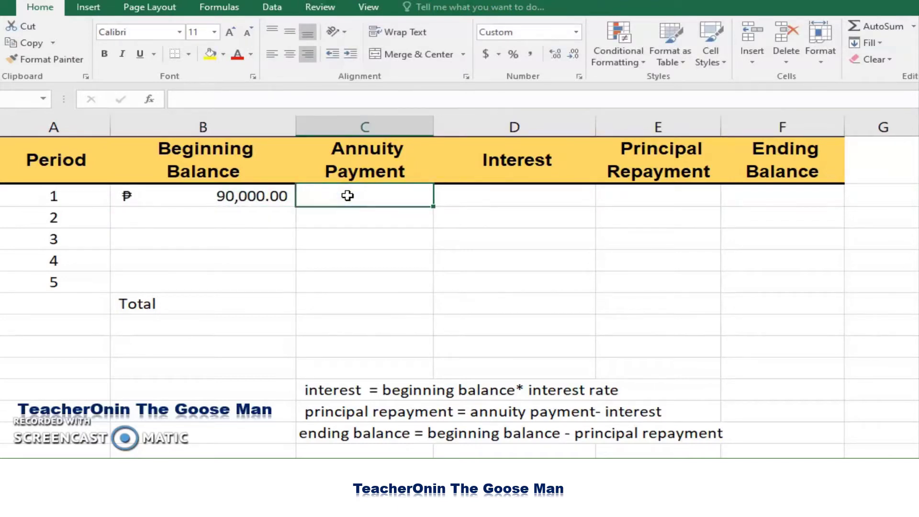
type("28")
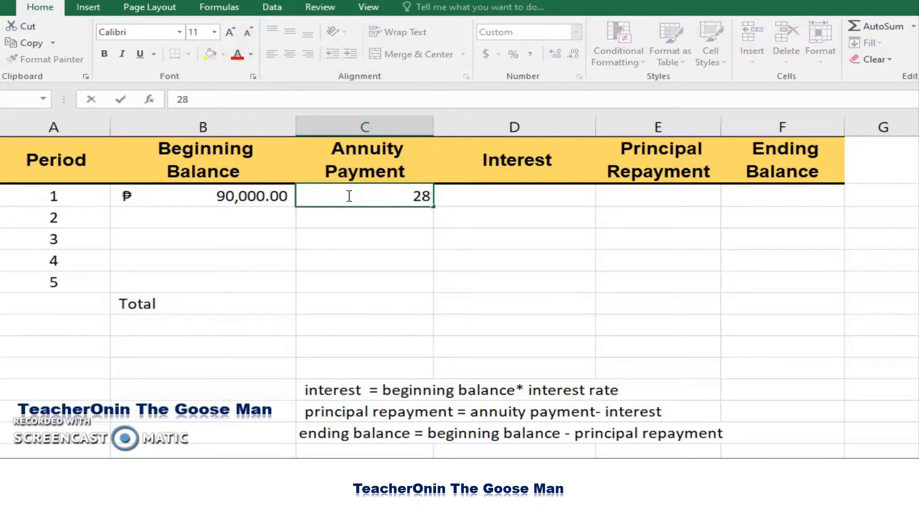
type(",780")
key("Return")
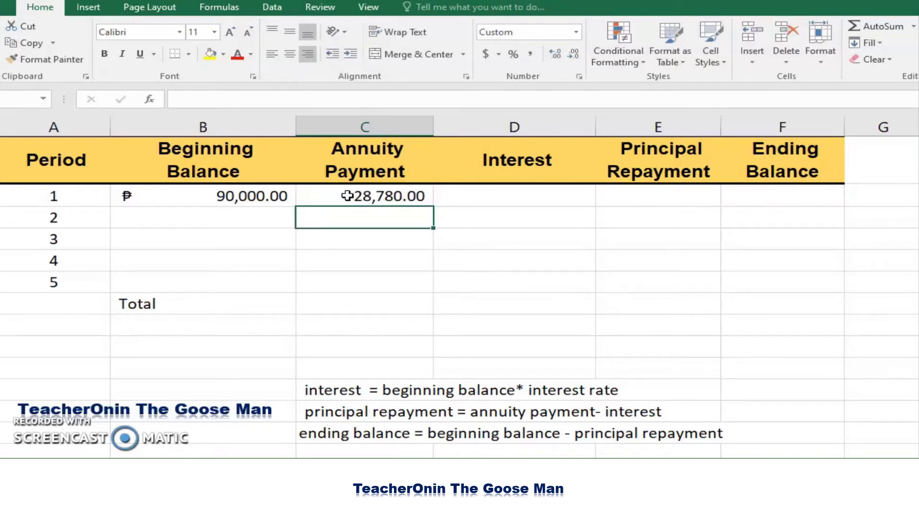
- Note the interest rate as "r= 18%" in column F beside the written interest formula
left_click(404, 189)
left_click(472, 194)
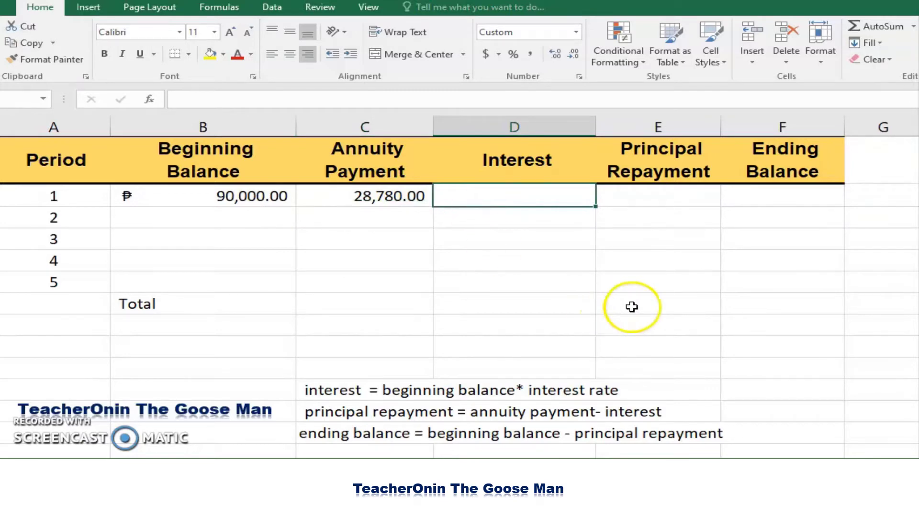
left_click(756, 391)
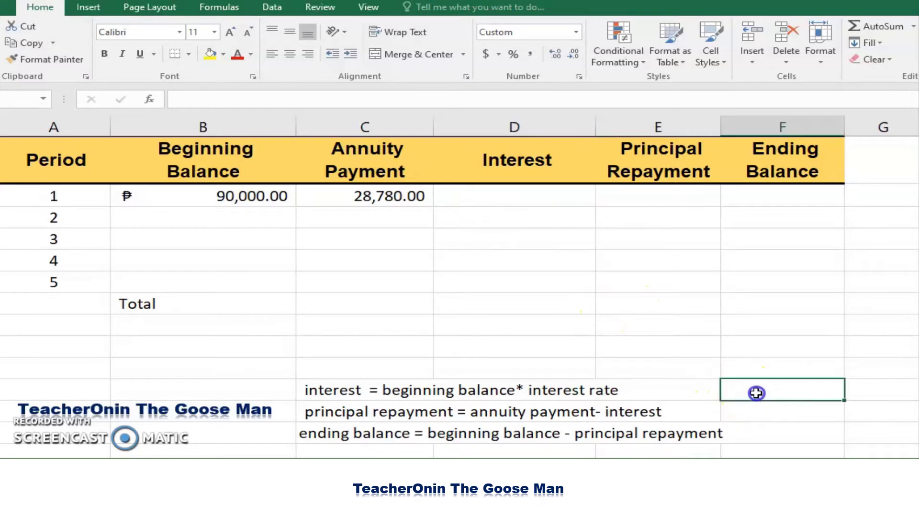
type("r= 18%")
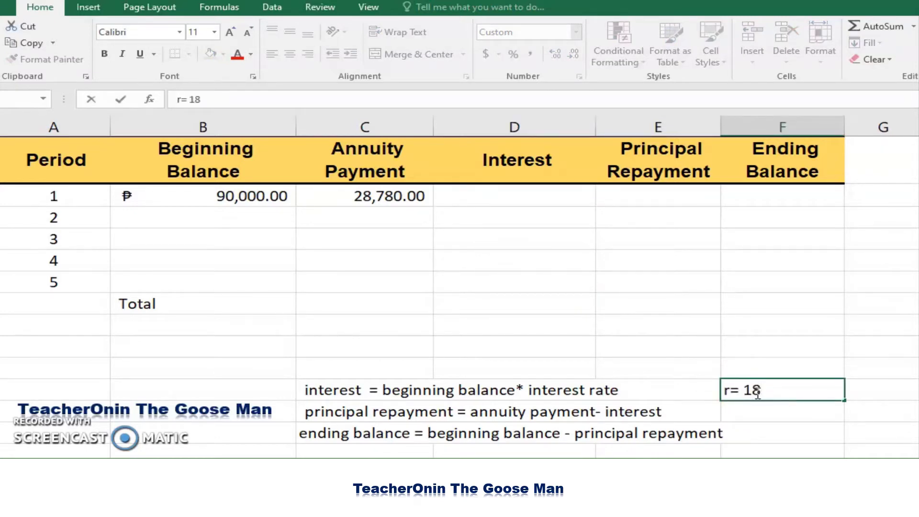
- Calculate period 1's interest from its beginning balance with the formula =B3*0.18
left_click(454, 200)
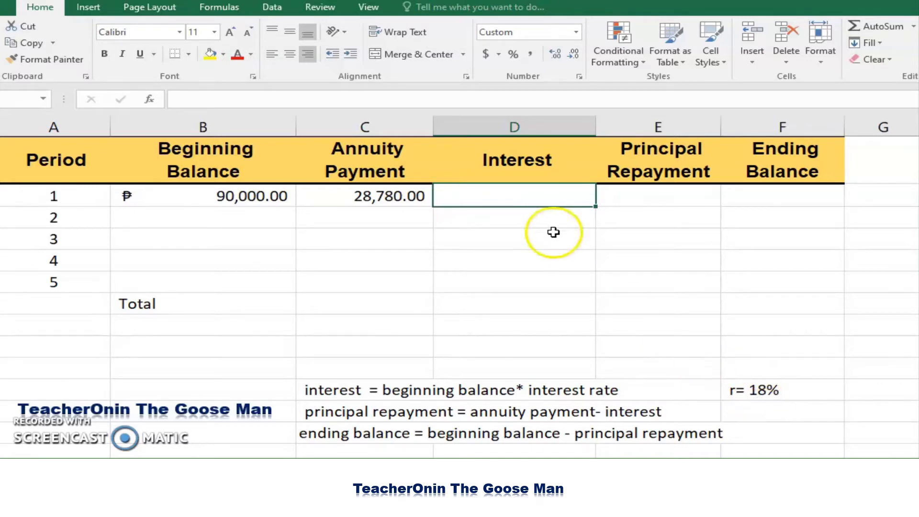
left_click(492, 196)
type("=")
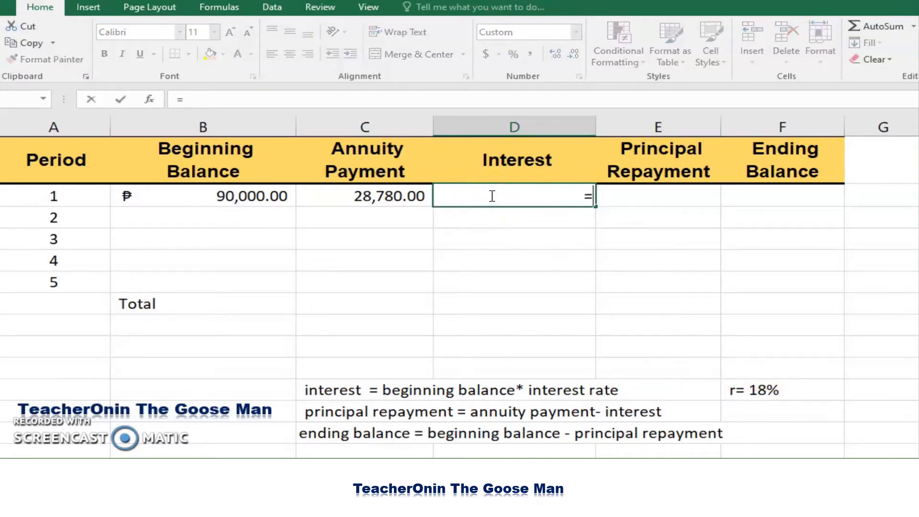
left_click(262, 200)
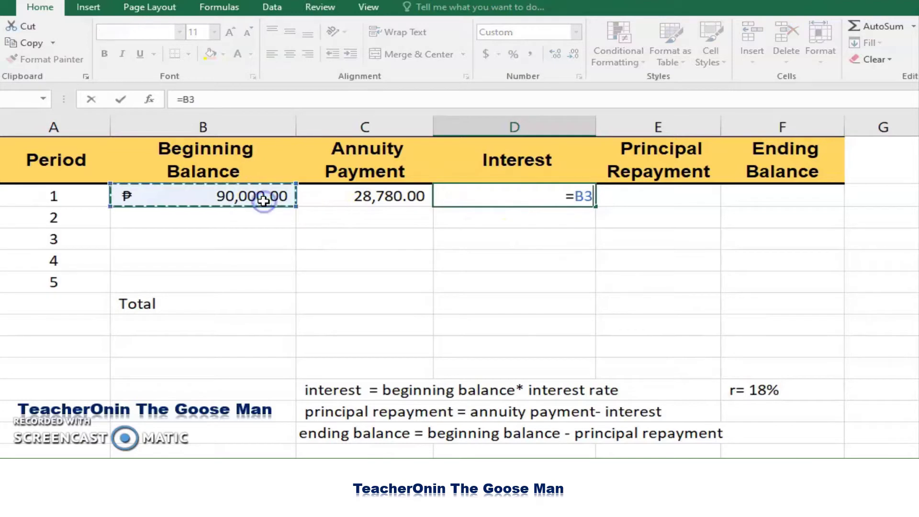
type("*")
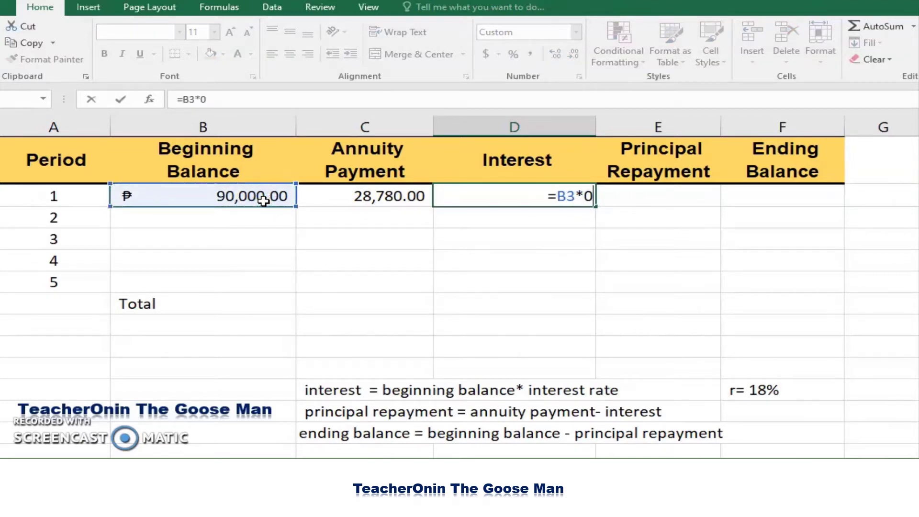
type("0.18")
key("Return")
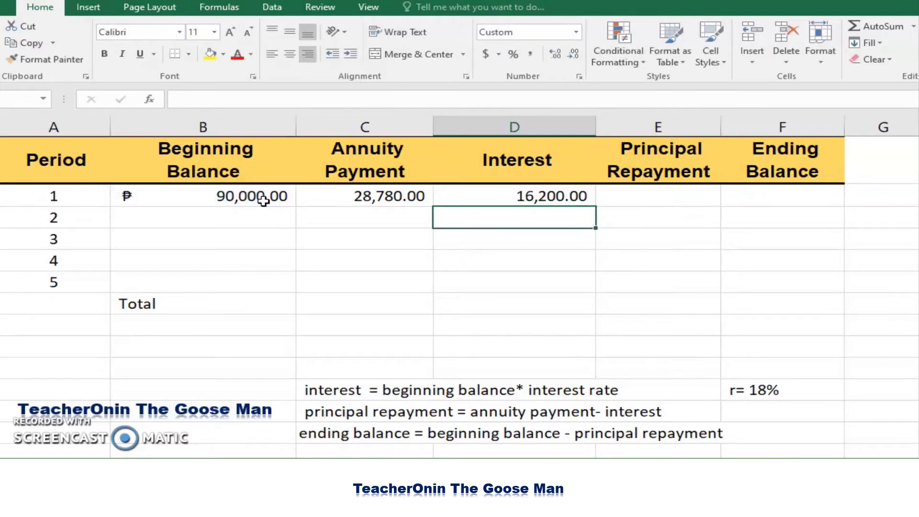
- Calculate period 1's principal repayment as annuity payment minus interest with the formula =C3-D3
left_click(628, 193)
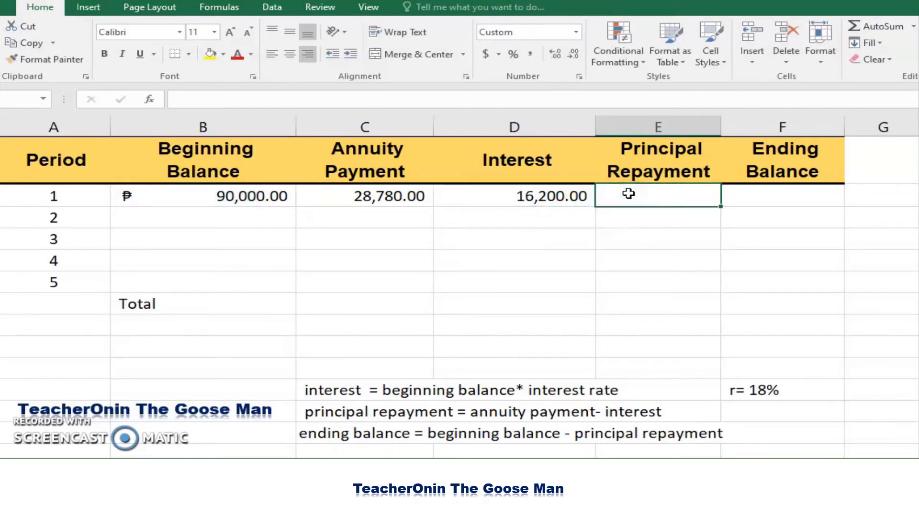
type("=")
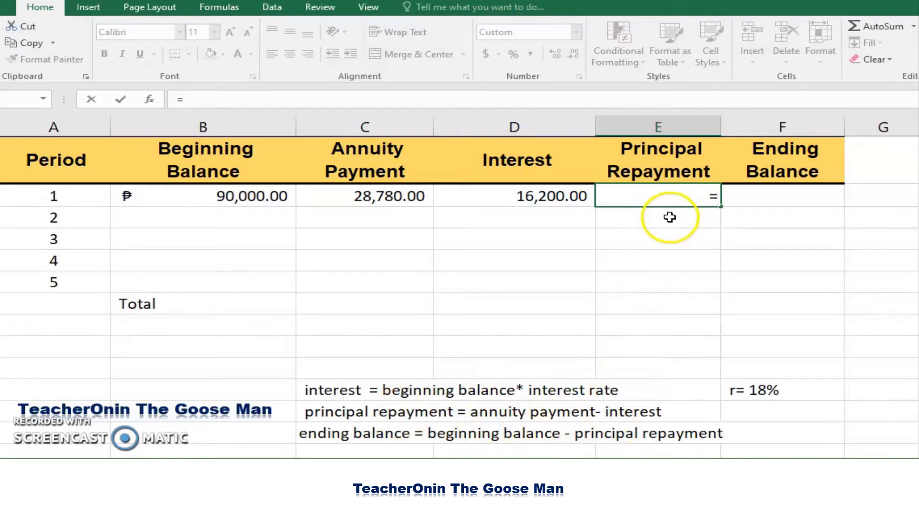
left_click(380, 197)
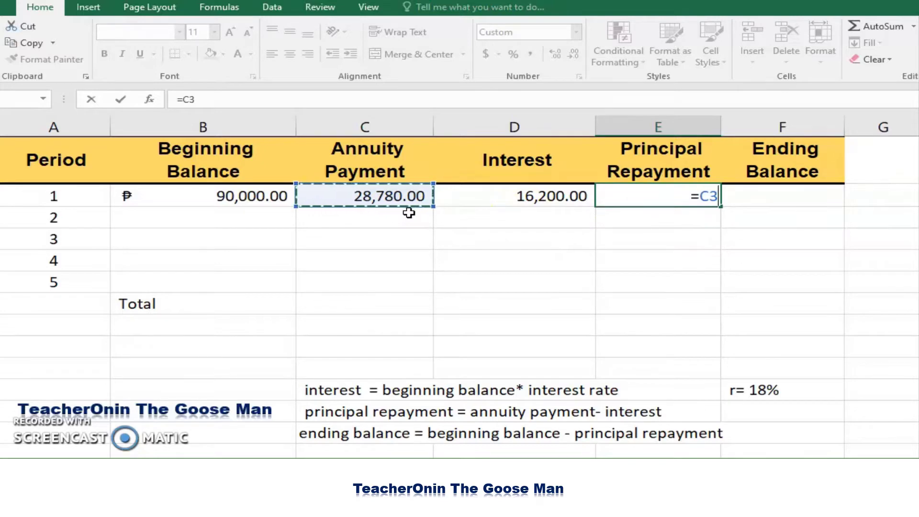
type("-")
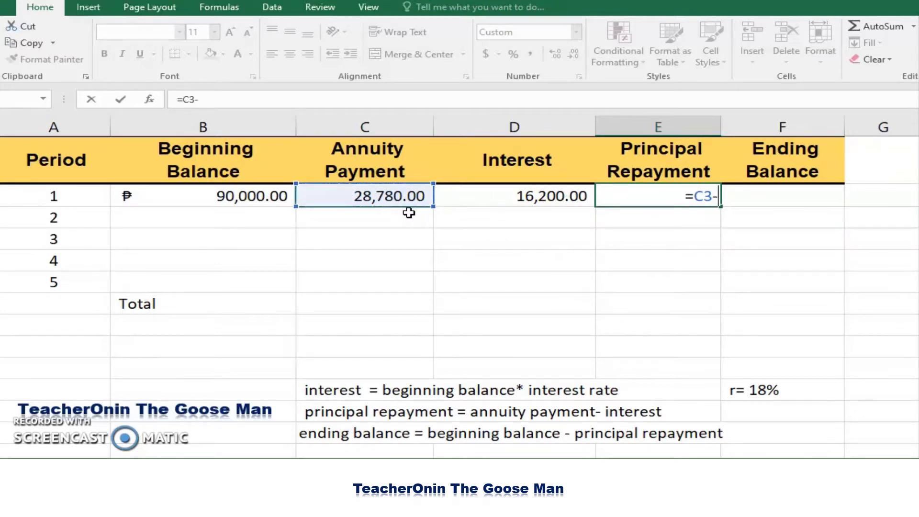
left_click(517, 200)
key("Return")
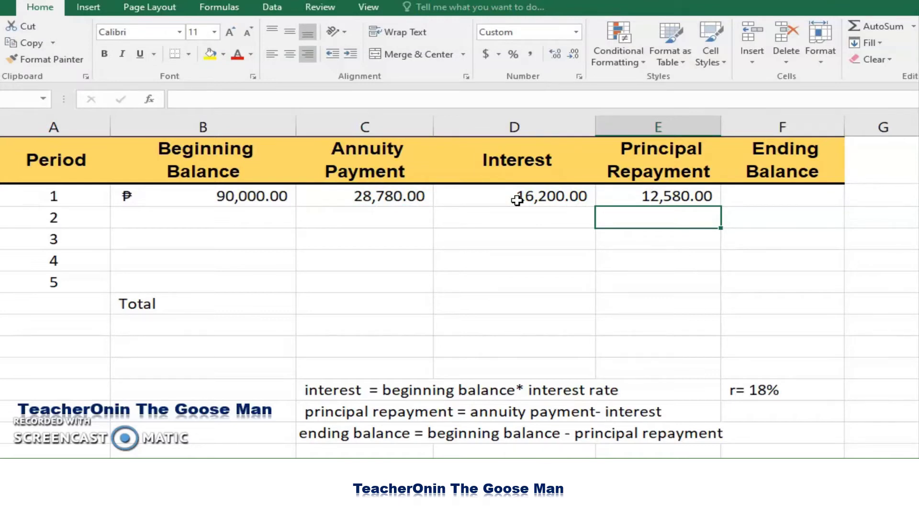
- Calculate period 1's ending balance as beginning balance minus principal repayment with the formula =B3-E3
left_click(768, 201)
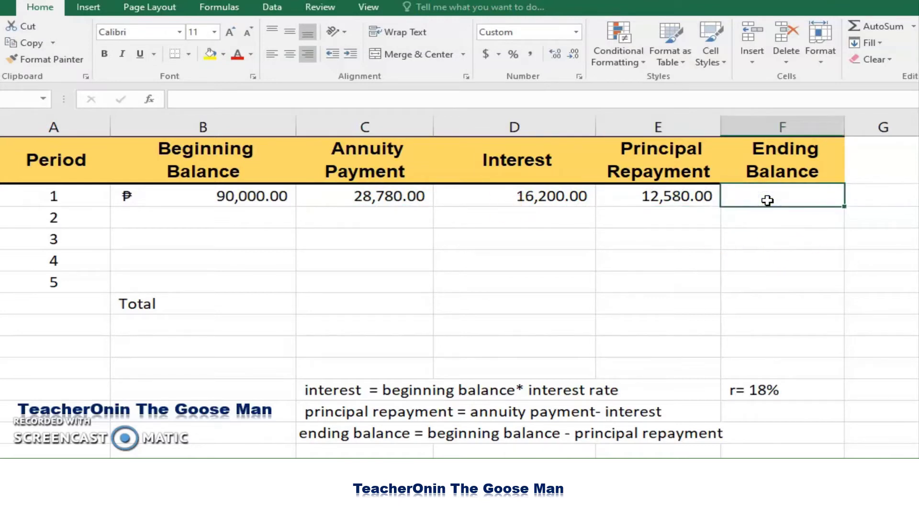
type("=")
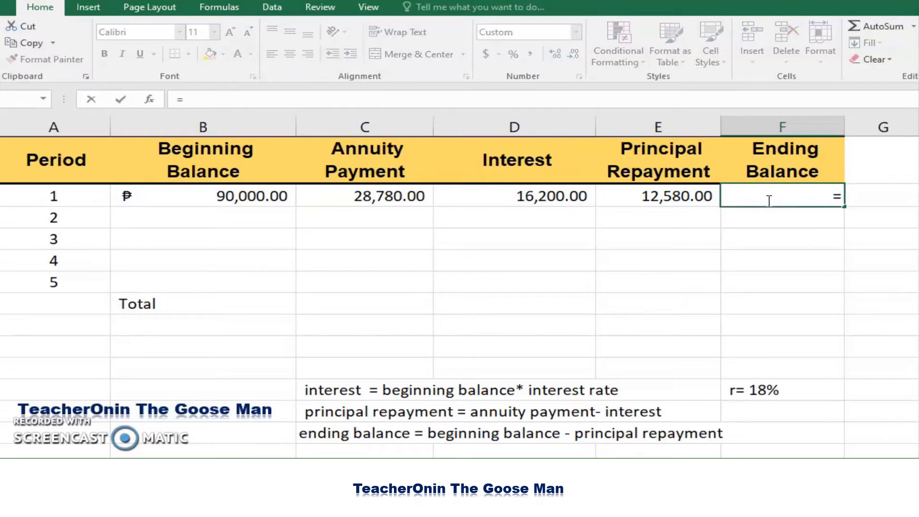
left_click(225, 198)
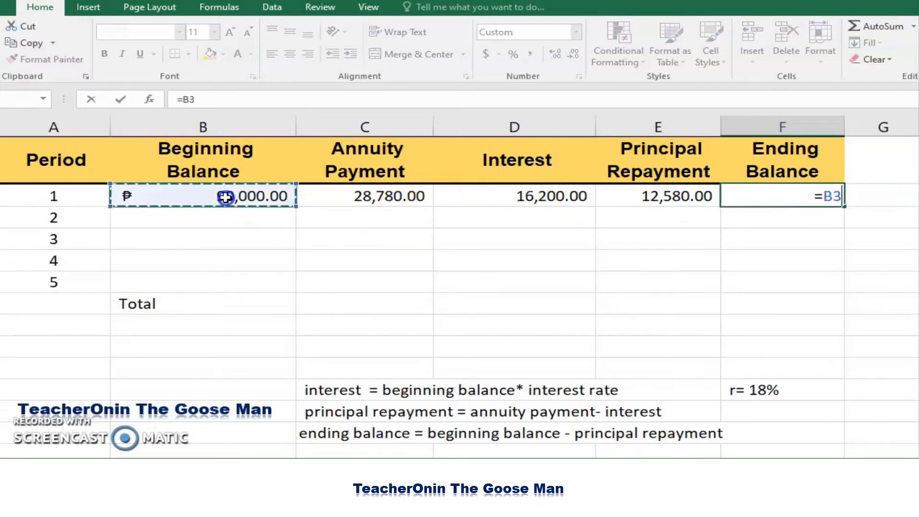
type("-")
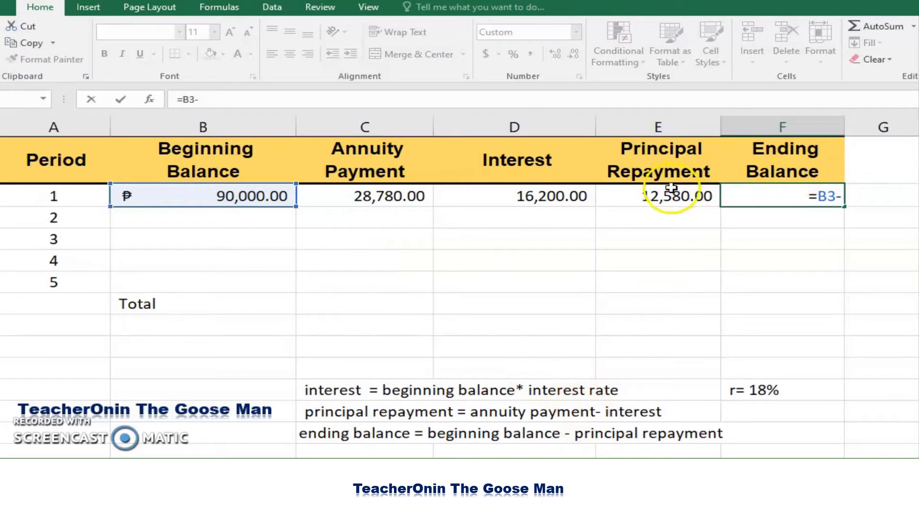
left_click(659, 197)
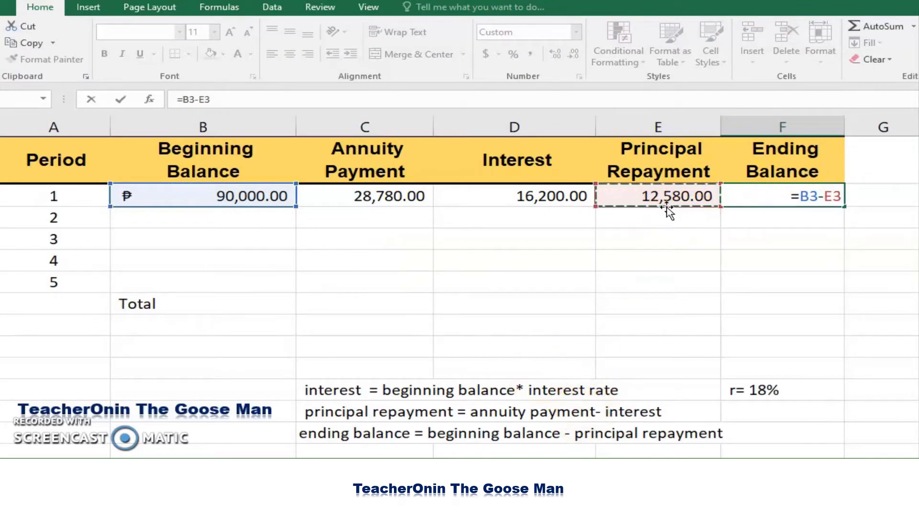
key("Return")
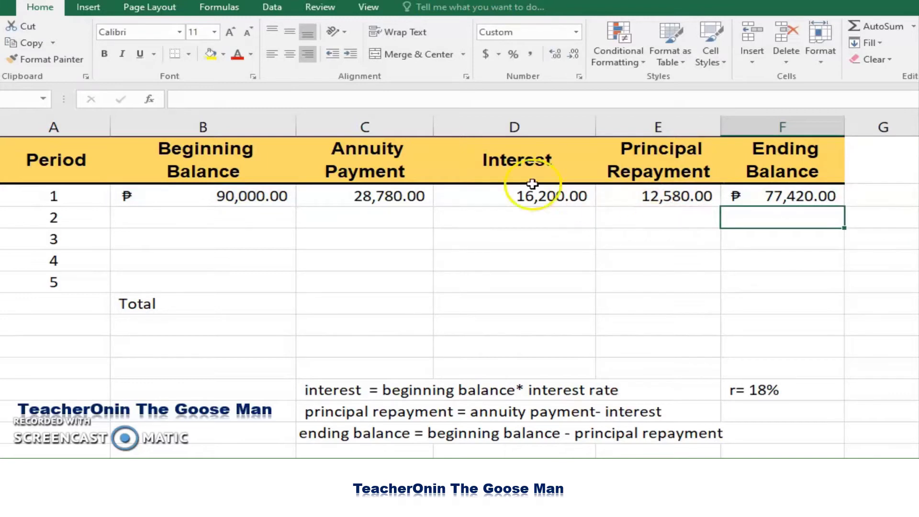
- Link period 2's beginning balance to period 1's ending balance with =F3 and fill the formula down through period 5
left_click(172, 220)
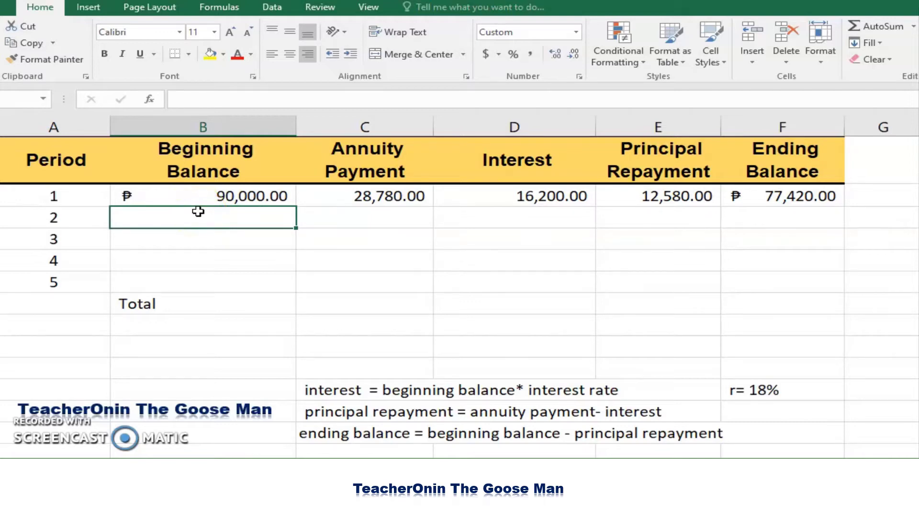
type("=")
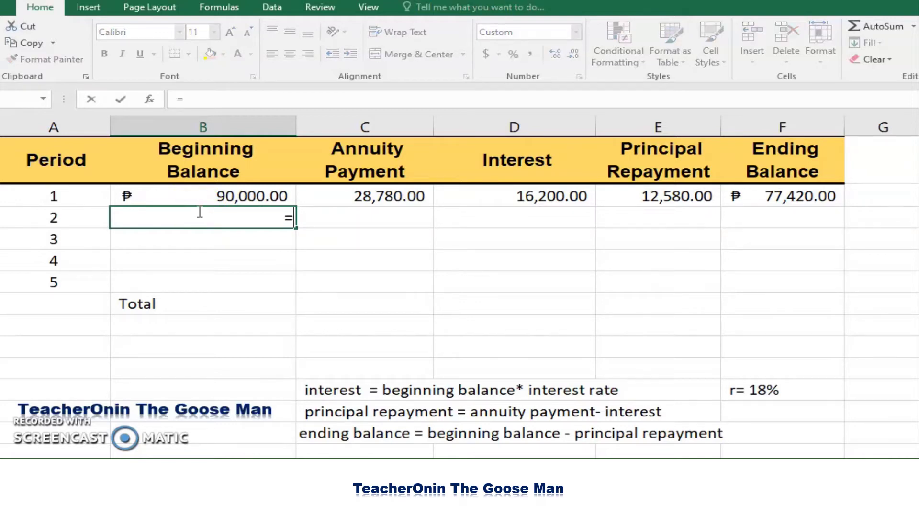
left_click(775, 199)
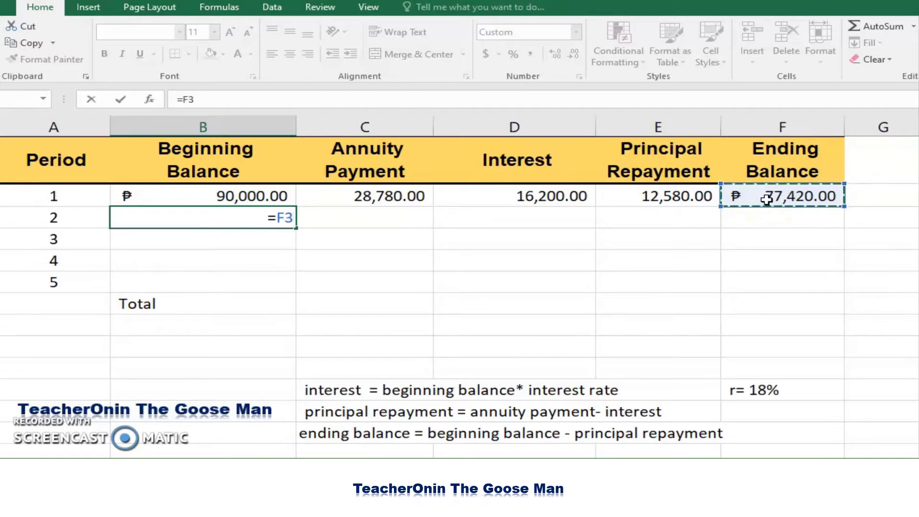
key("Return")
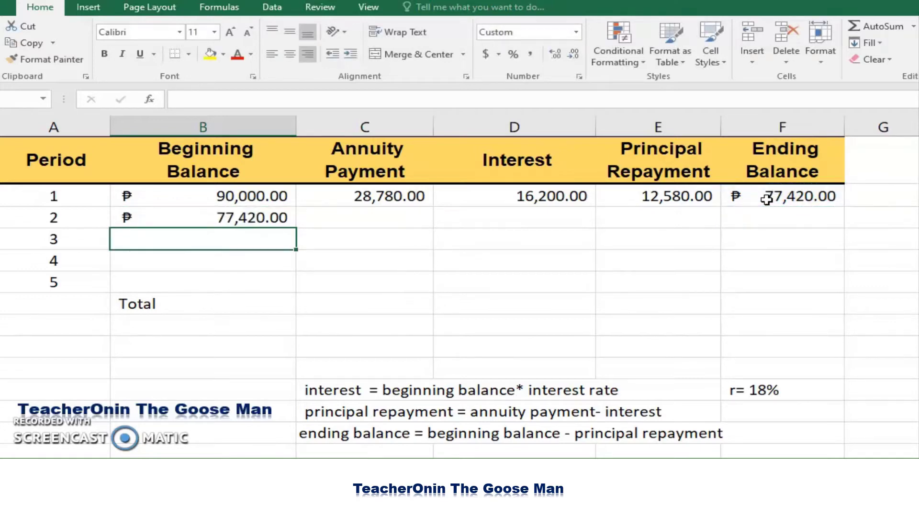
left_click(223, 219)
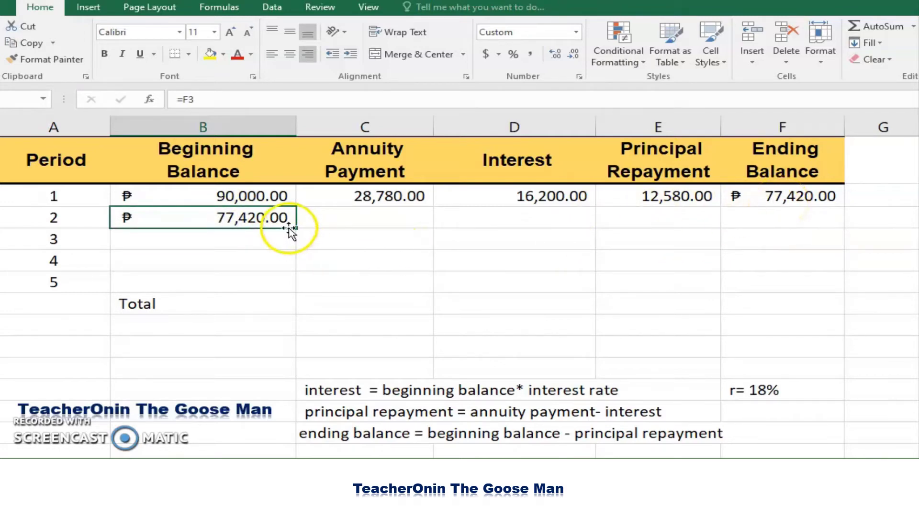
left_click_drag(297, 230, 294, 291)
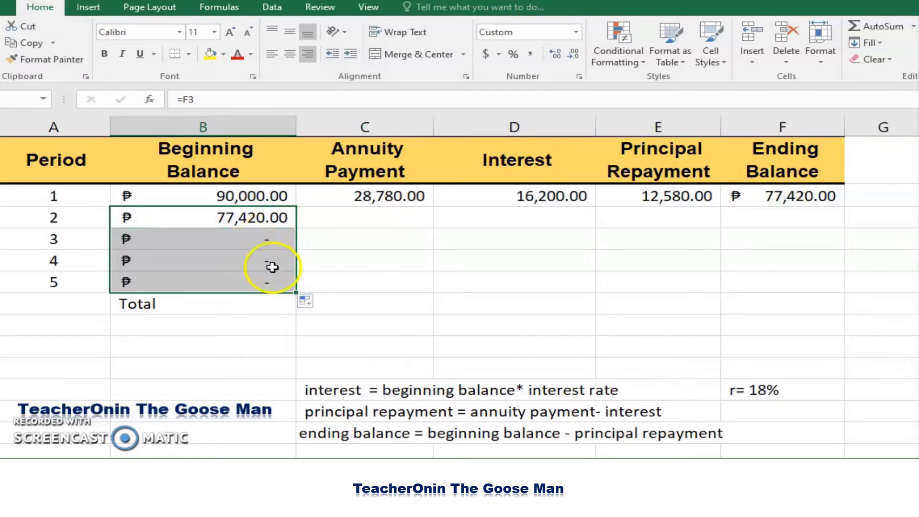
- Fill period 1's annuity payment and interest formula down through period 5
left_click(397, 196)
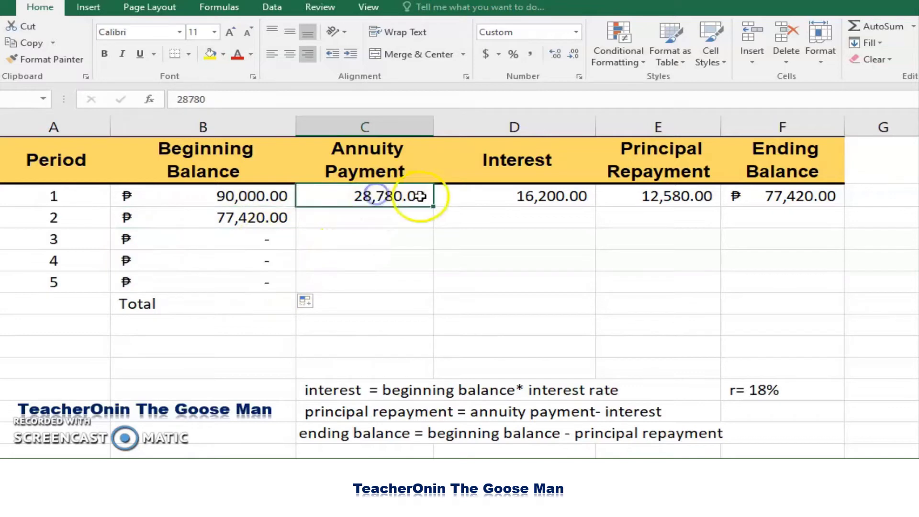
left_click_drag(432, 206, 427, 298)
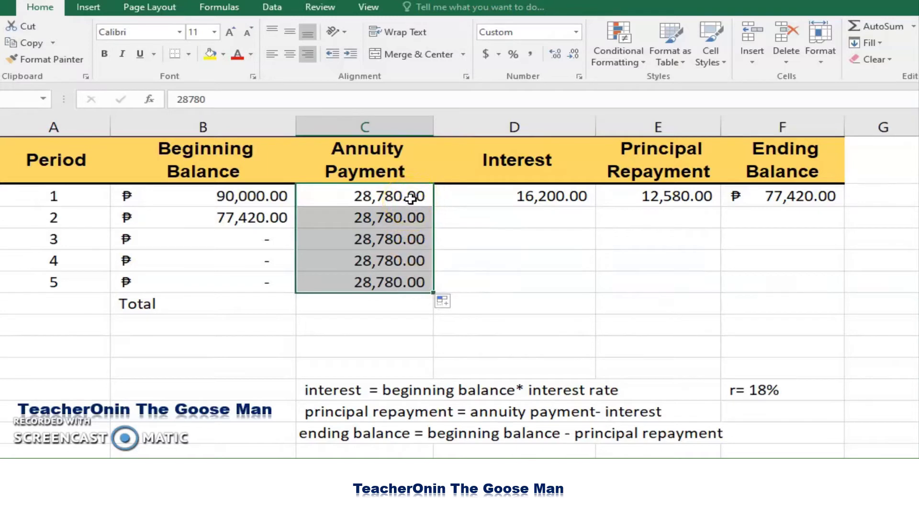
left_click_drag(411, 199, 401, 281)
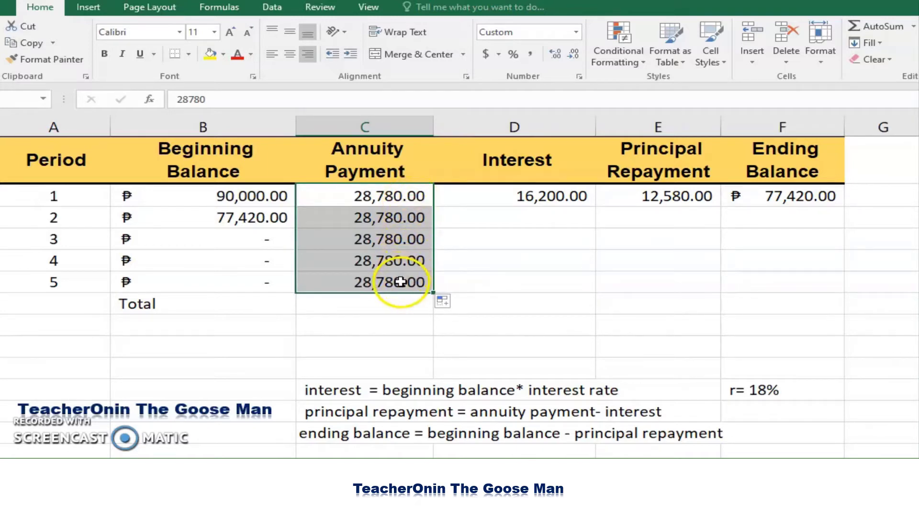
left_click(510, 191)
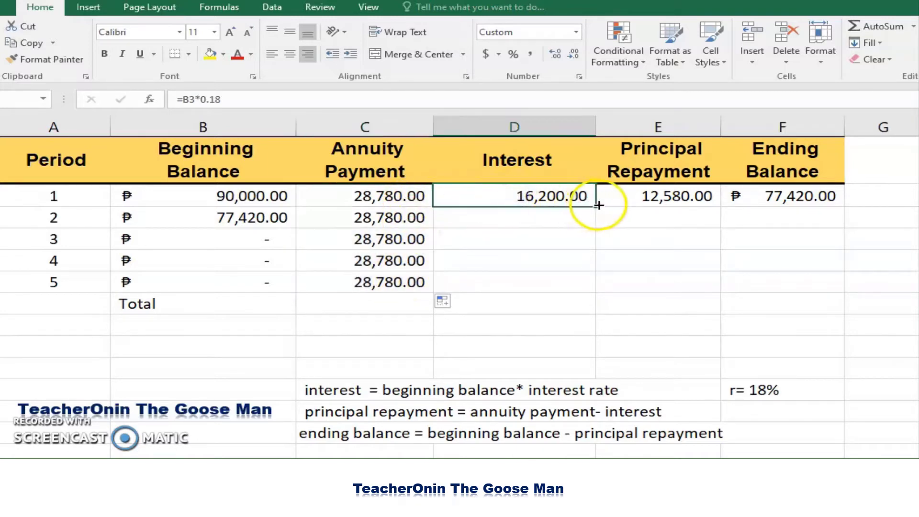
left_click_drag(598, 205, 595, 293)
- Fill period 1's principal repayment and ending balance formulas down through period 5
left_click(693, 190)
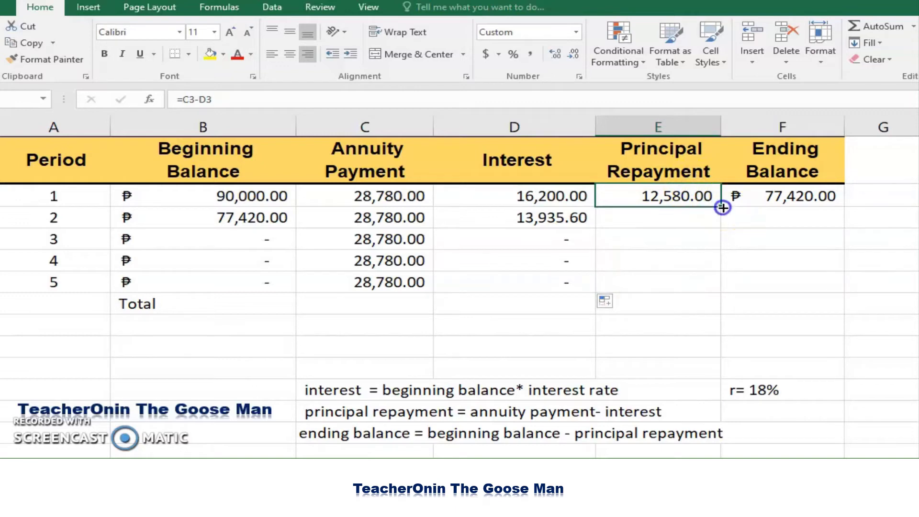
left_click_drag(722, 207, 720, 296)
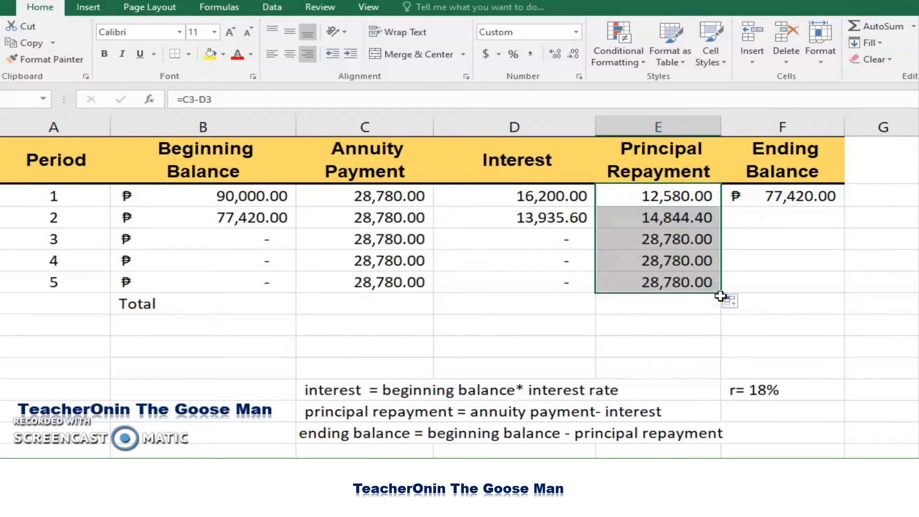
left_click(794, 191)
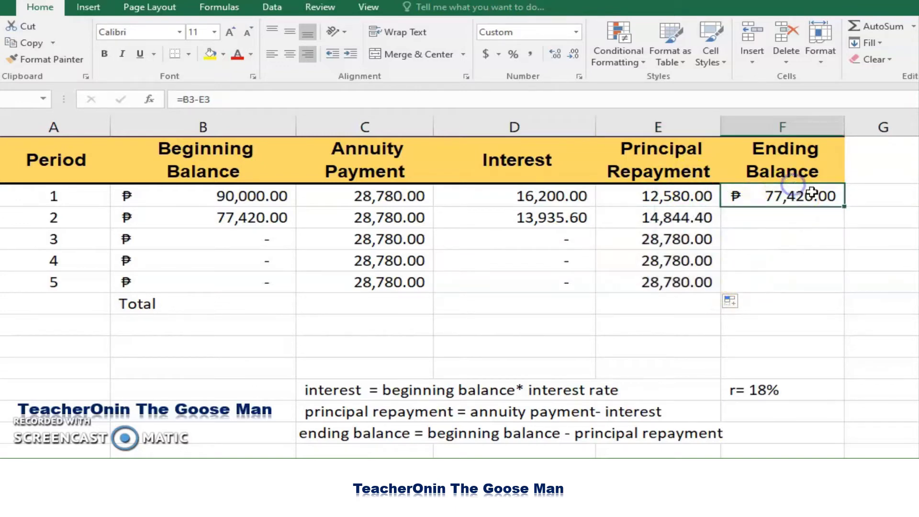
left_click_drag(844, 207, 835, 289)
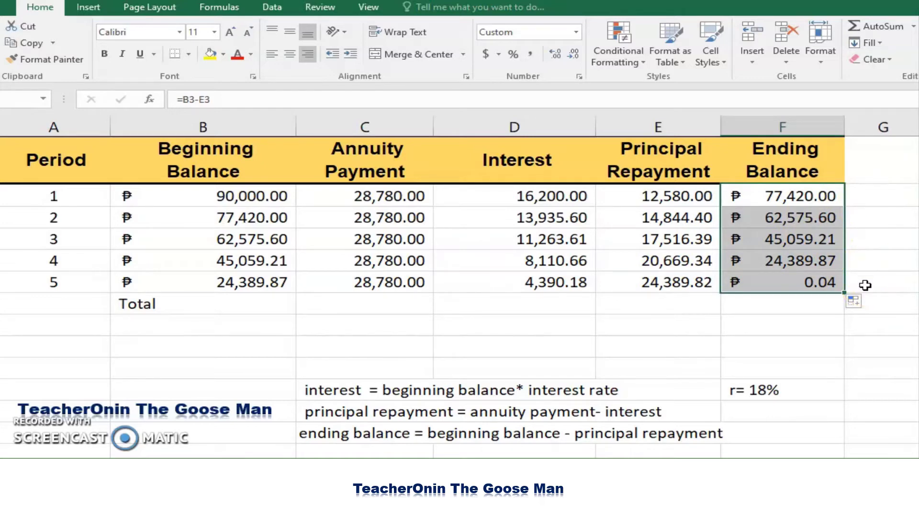
- Set period 5's annuity payment to 28780.04 to absorb the rounding difference in the final ending balance
left_click(830, 284)
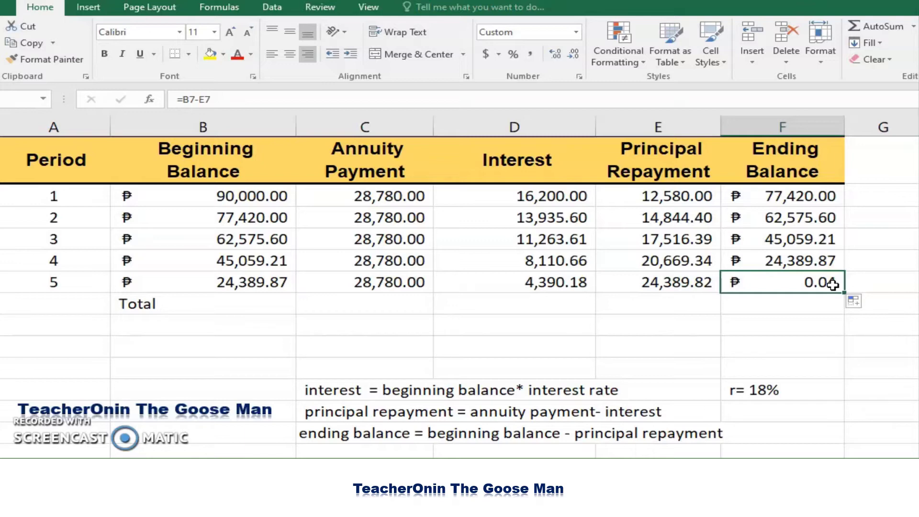
double_click(415, 283)
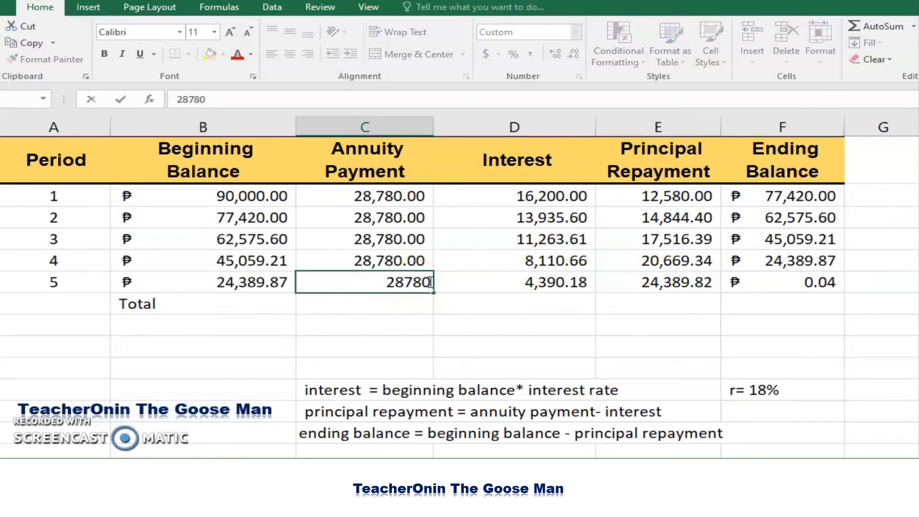
type(".04")
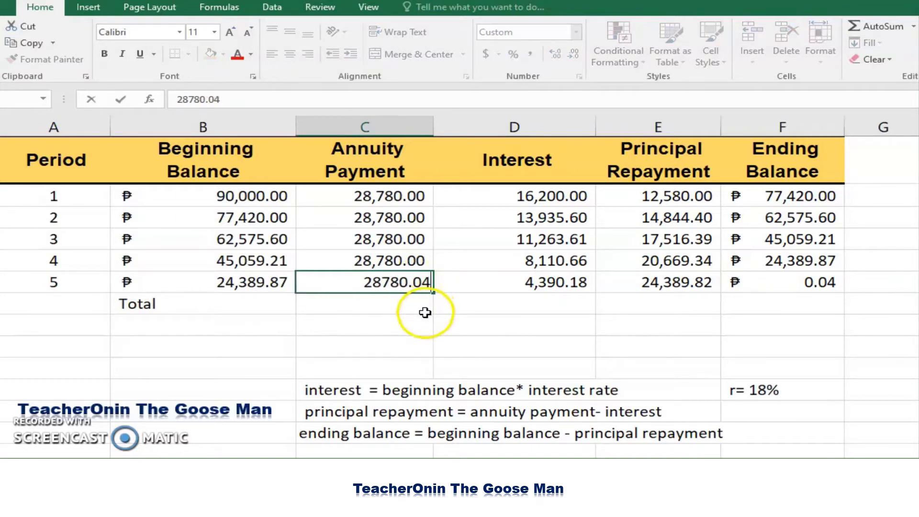
key("Return")
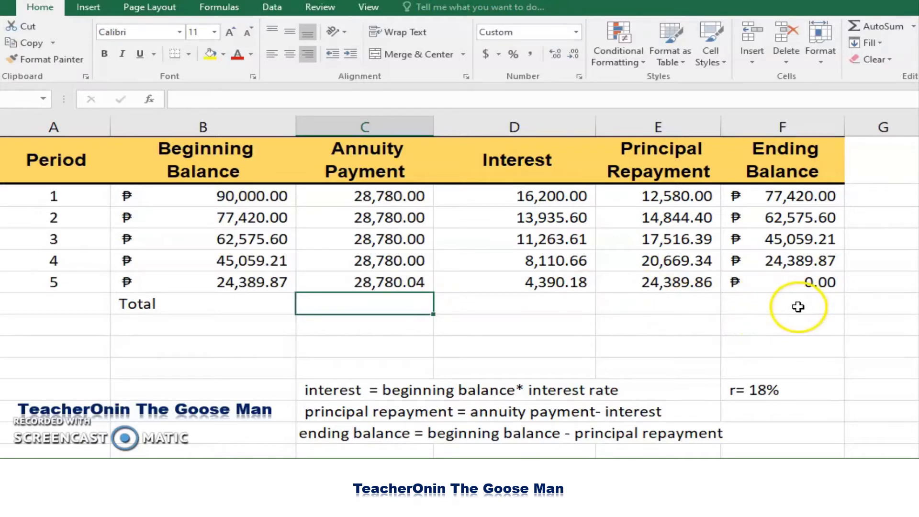
- Total the annuity payments of all five periods in the Total row with the formula =SUM(C3:C7)
left_click(343, 306)
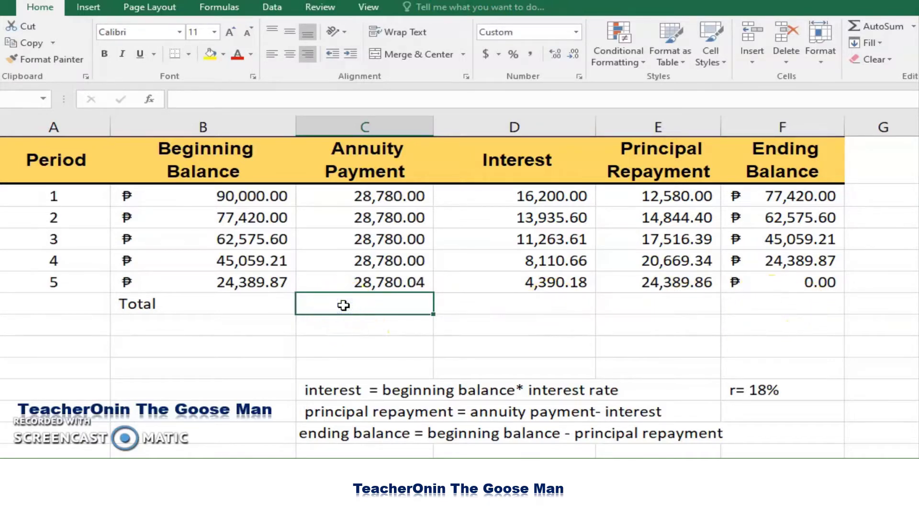
type("=")
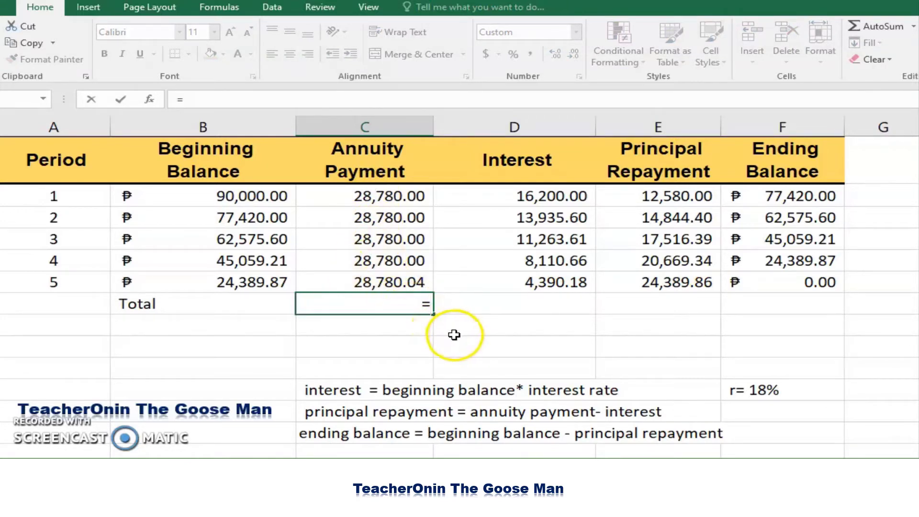
type("sum")
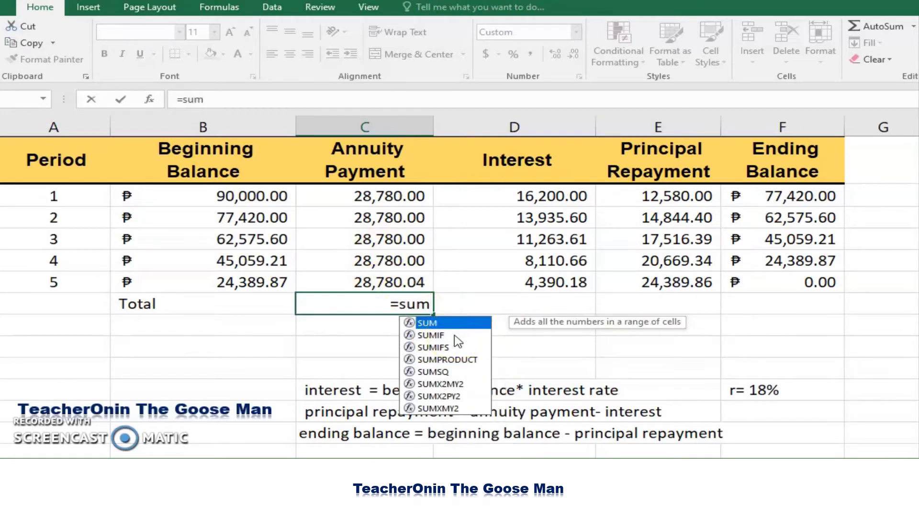
type("(")
left_click_drag(380, 197, 391, 282)
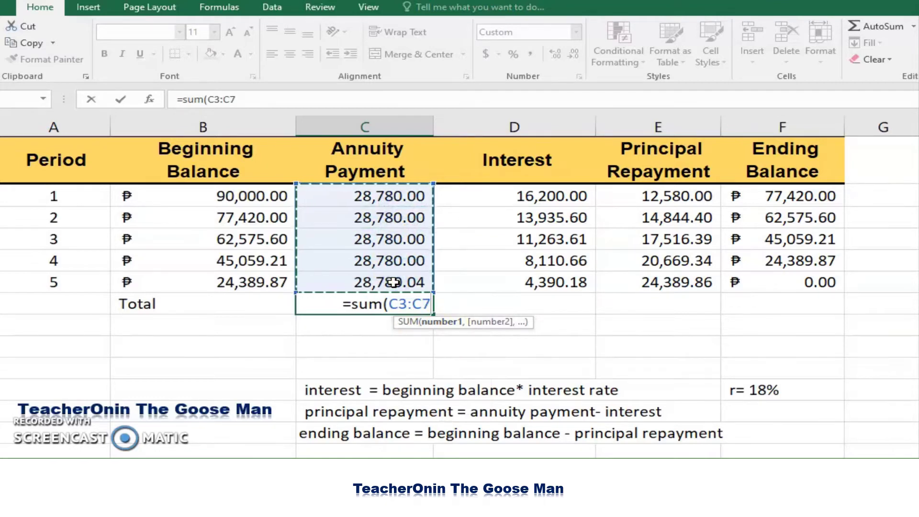
type(")")
key("Return")
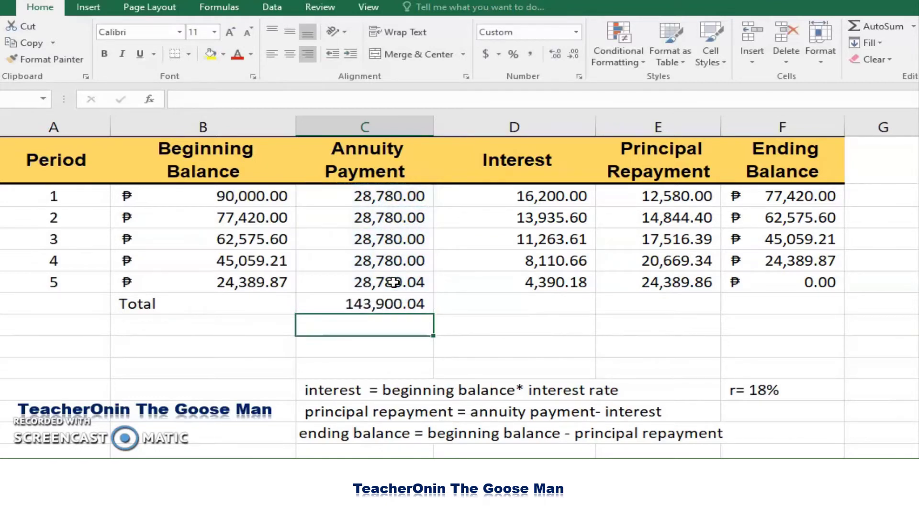
- Fill the annuity payment total formula across to the Interest and Principal Repayment columns of the Total row
left_click(386, 310)
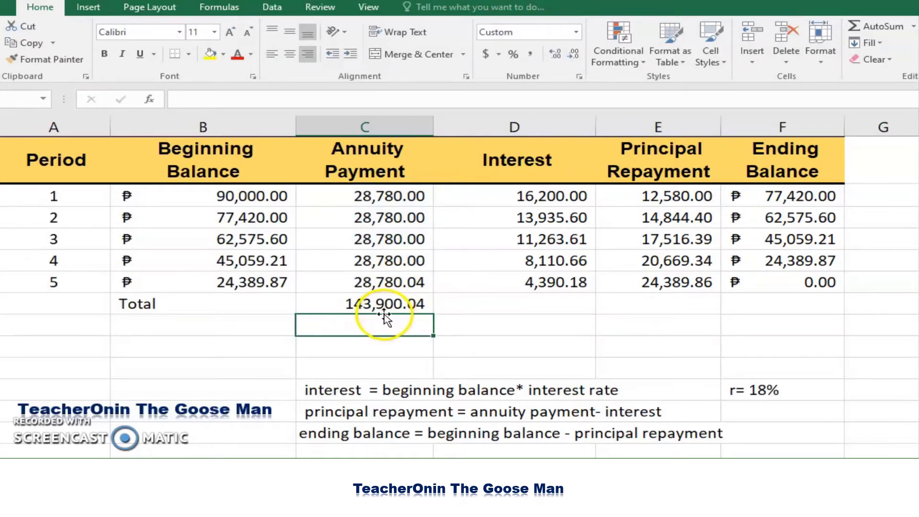
left_click(418, 303)
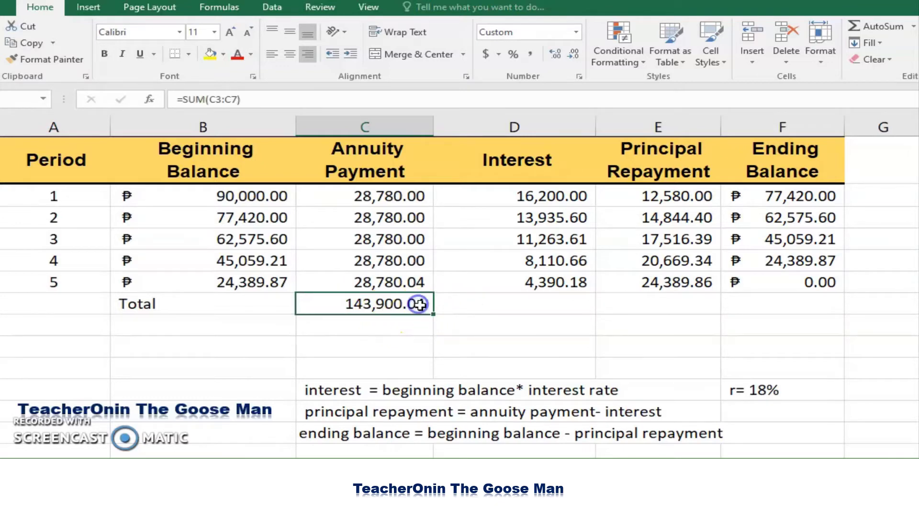
left_click_drag(430, 313, 684, 314)
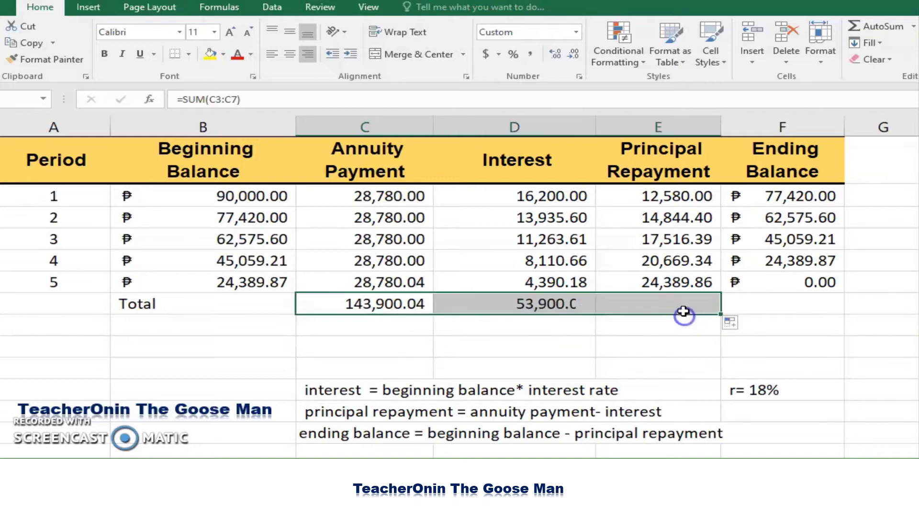
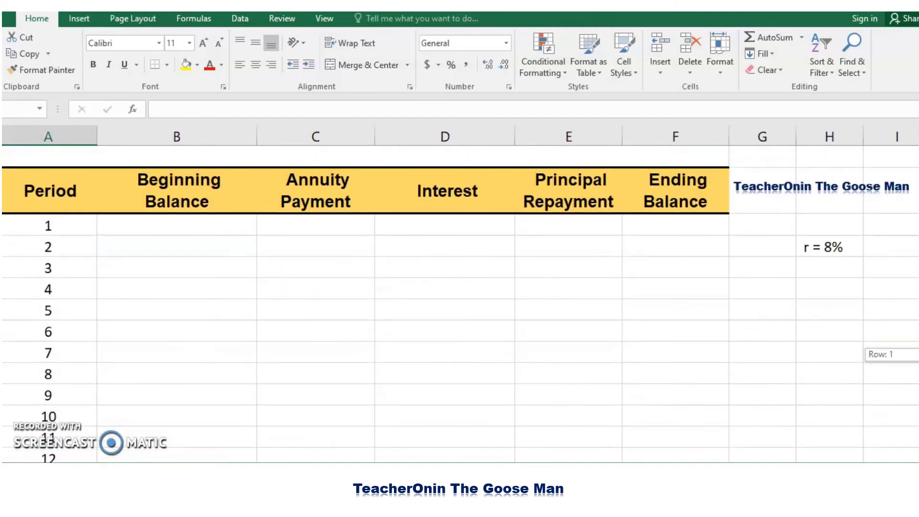
- In the blank 8% schedule, enter period 1's beginning balance of 50000 and annuity payment of 2,261.36
left_click(213, 227)
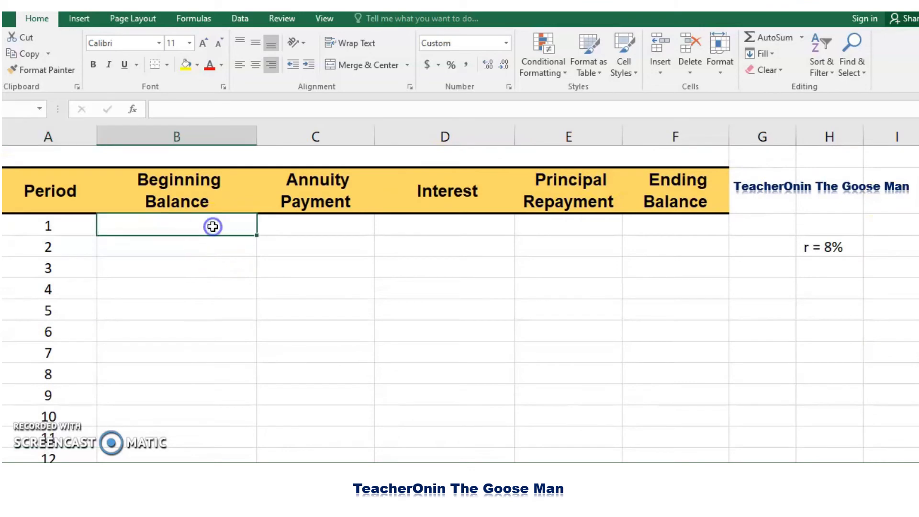
type("50000")
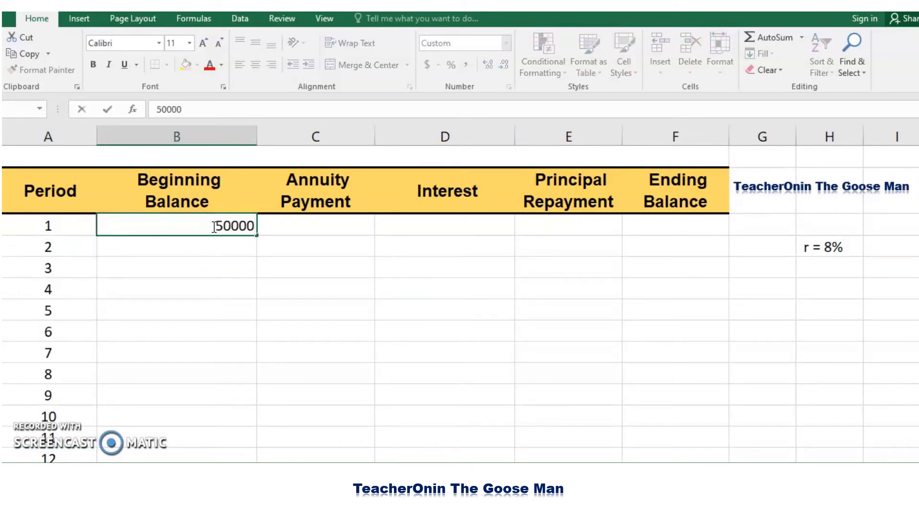
key("Return")
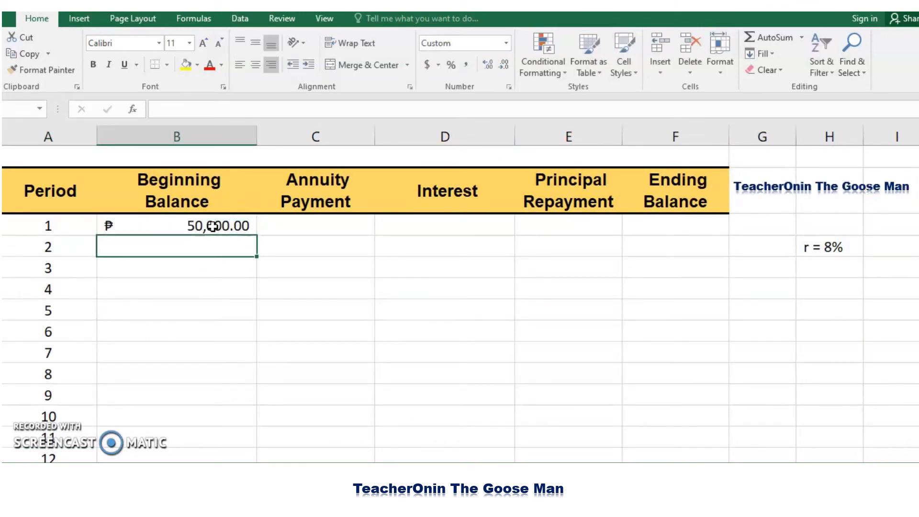
left_click(294, 224)
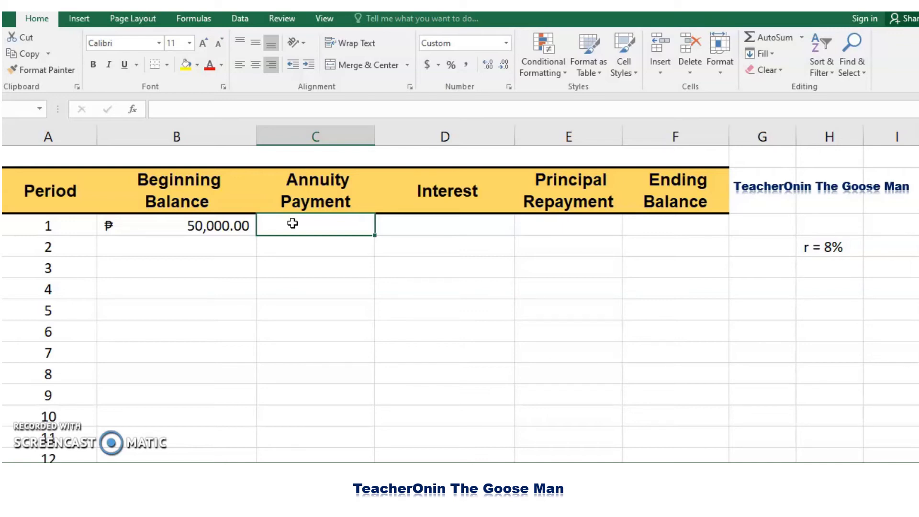
type("2")
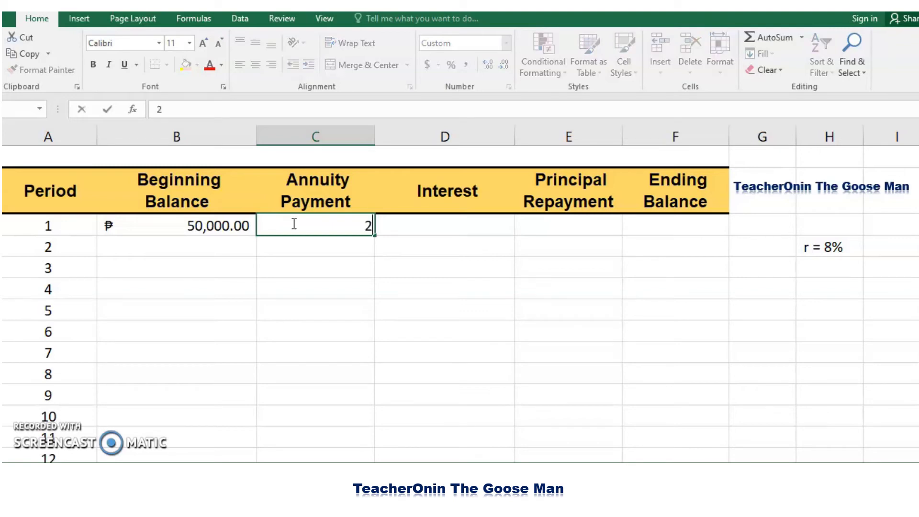
type(",261.36")
left_click(420, 221)
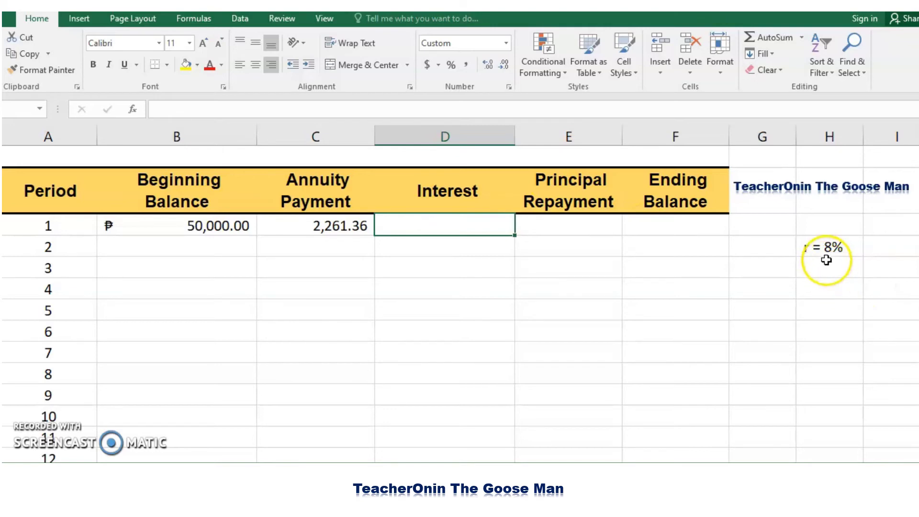
- Calculate period 1's monthly interest from its beginning balance with the formula =B3*0.08/12
left_click(454, 226)
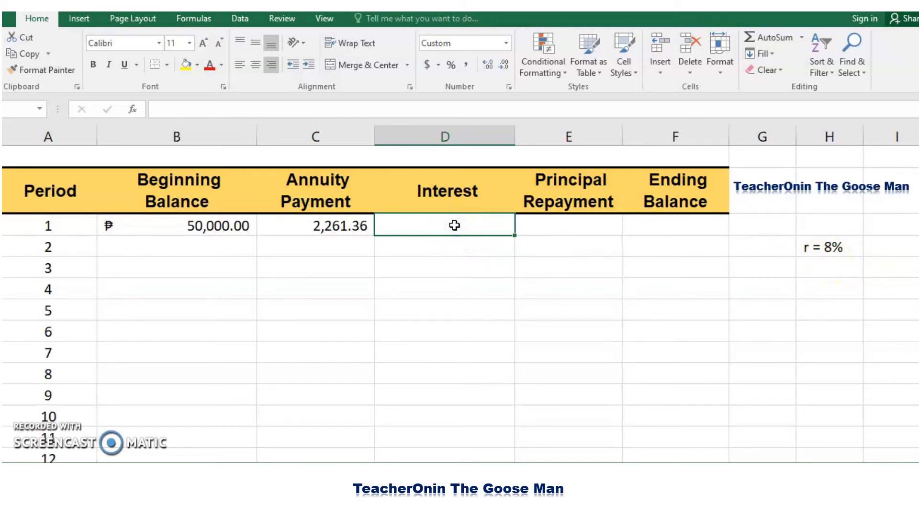
type("=")
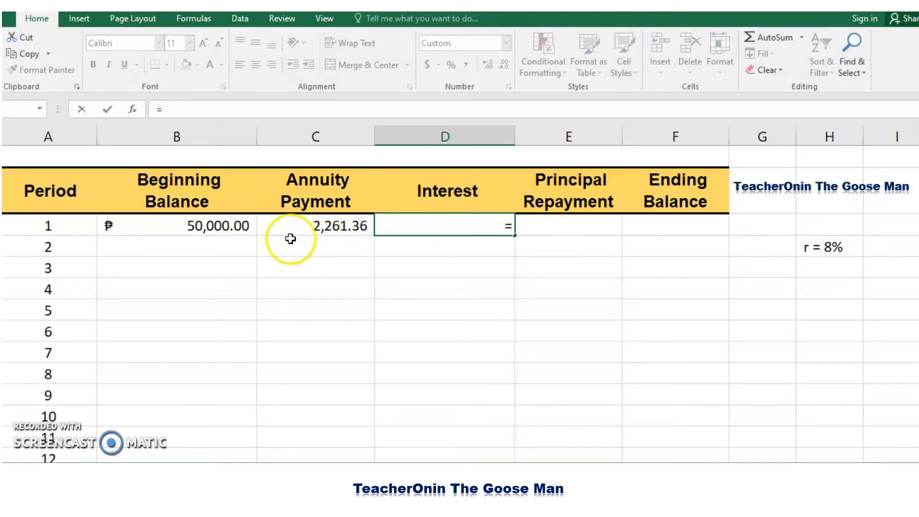
left_click(232, 226)
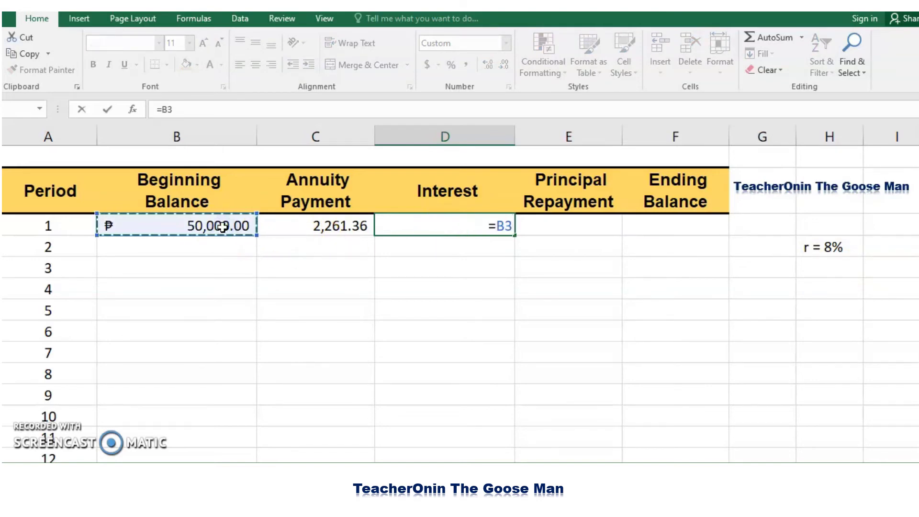
type("*")
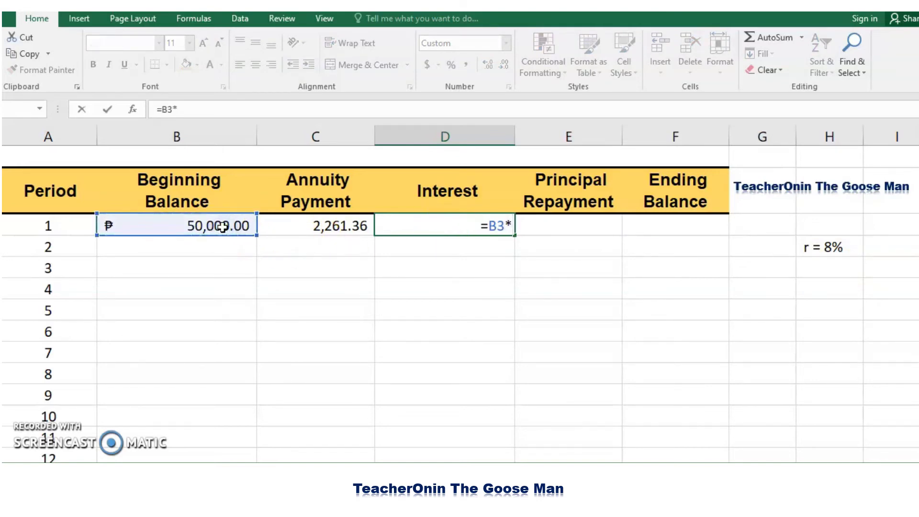
type("8%")
key("BackSpace")
key("BackSpace")
type("0.0")
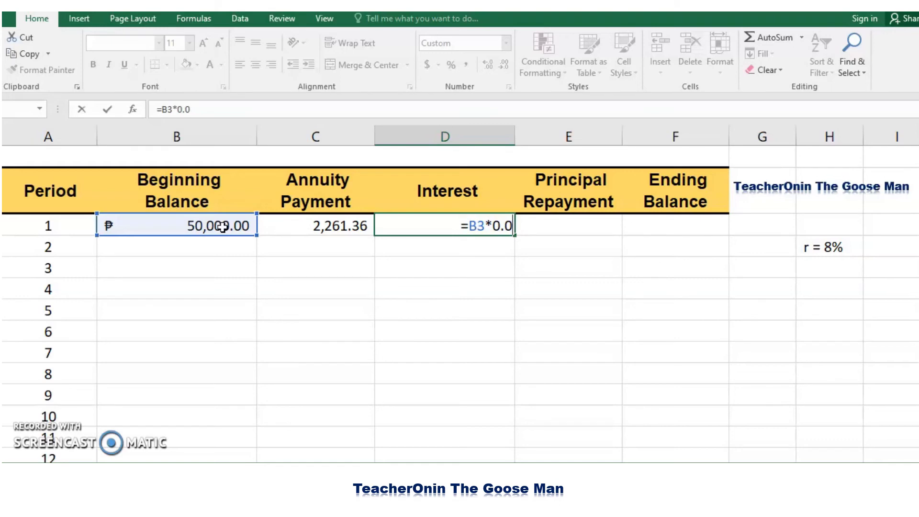
type("8/")
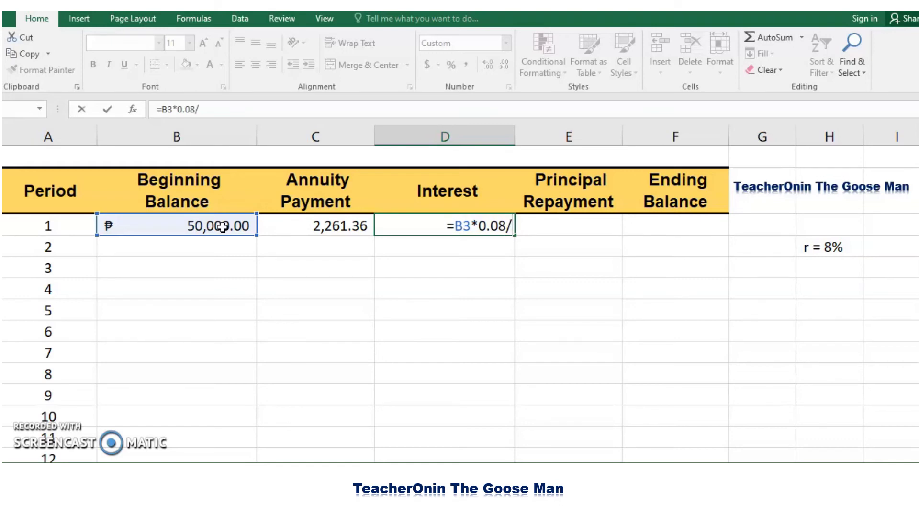
type("12")
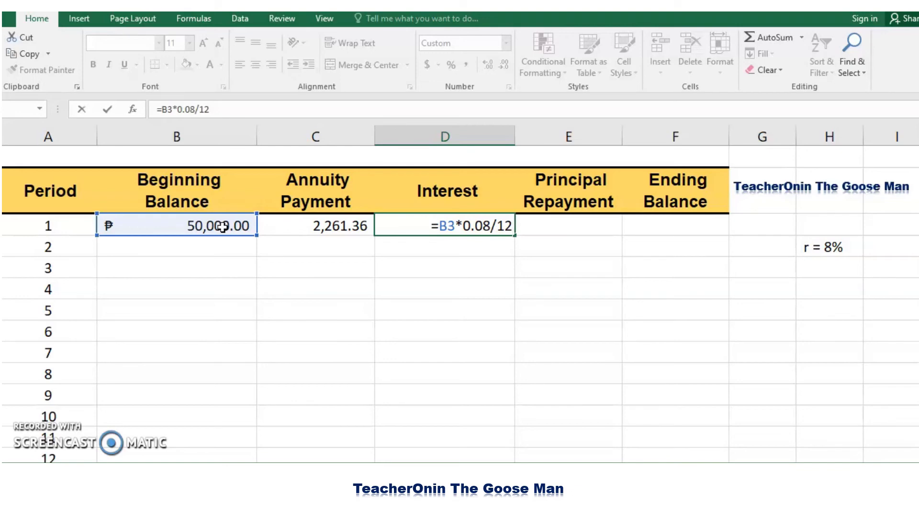
key("Return")
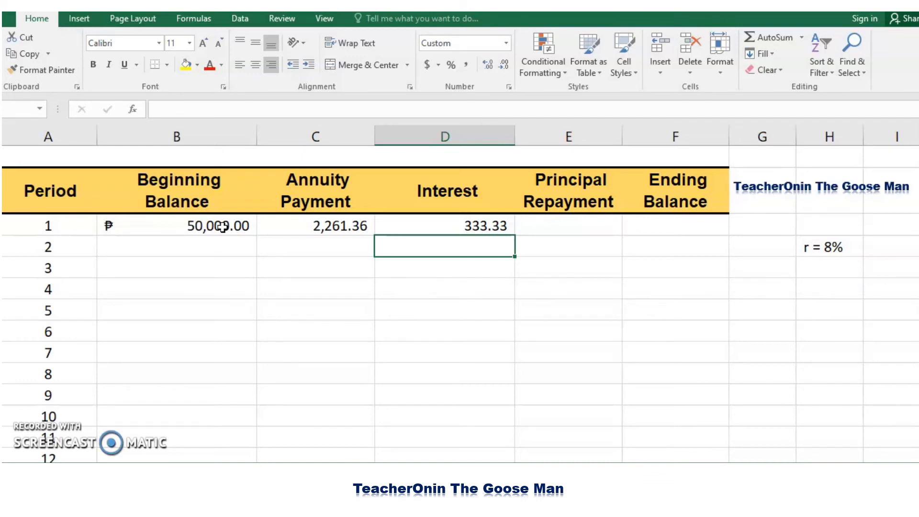
- Calculate period 1's principal repayment as annuity payment minus interest with the formula =C3-D3
left_click(578, 226)
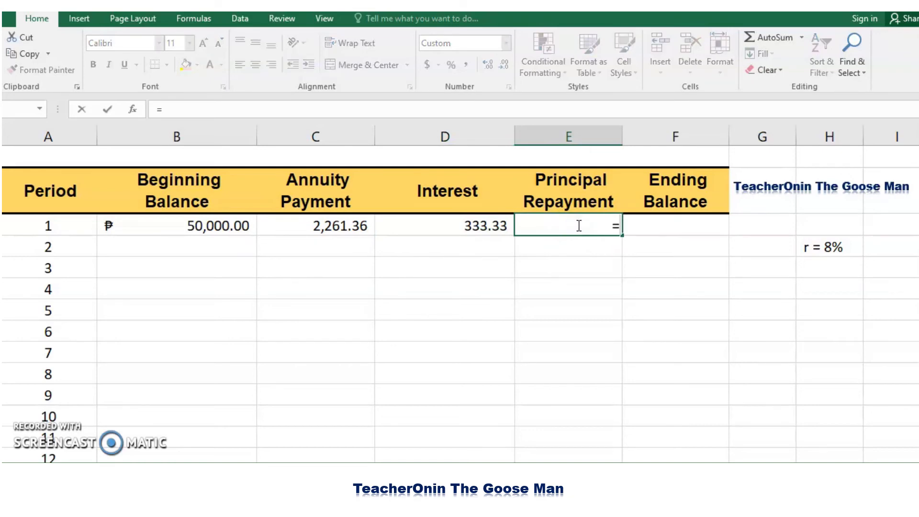
left_click(331, 226)
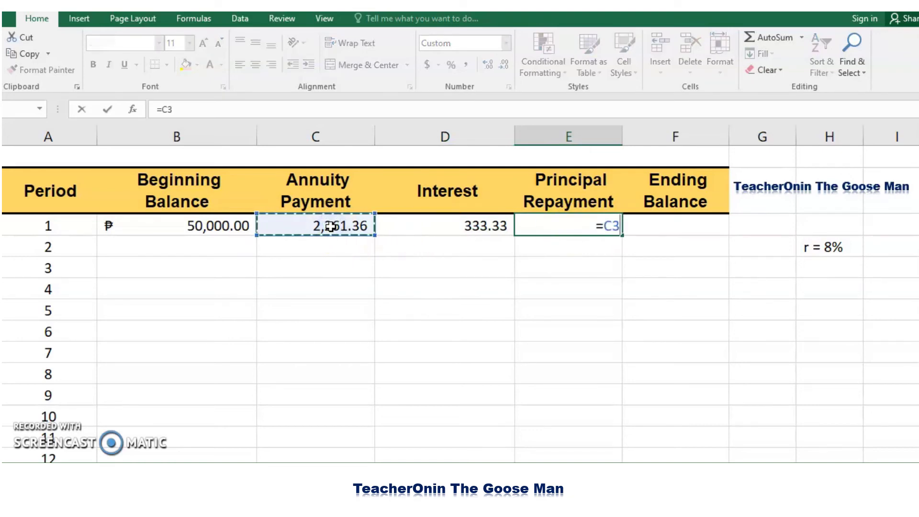
type("-")
left_click(415, 227)
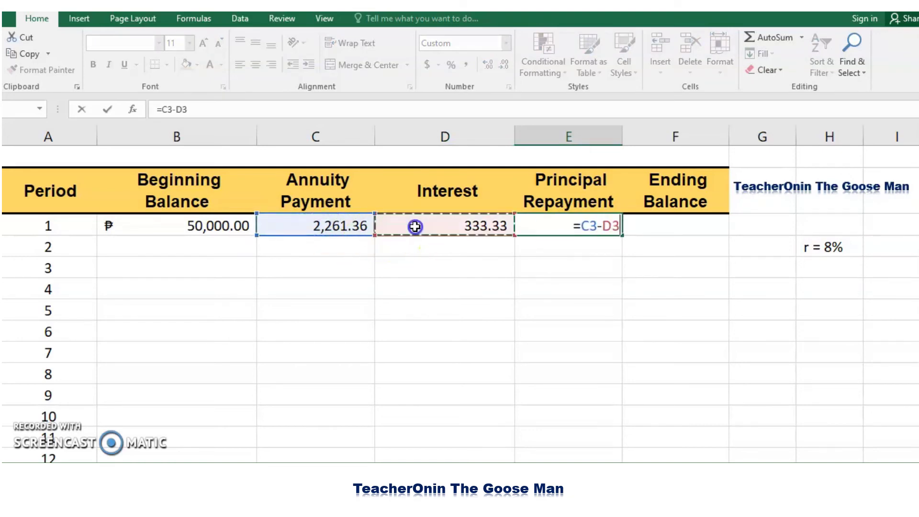
key("Return")
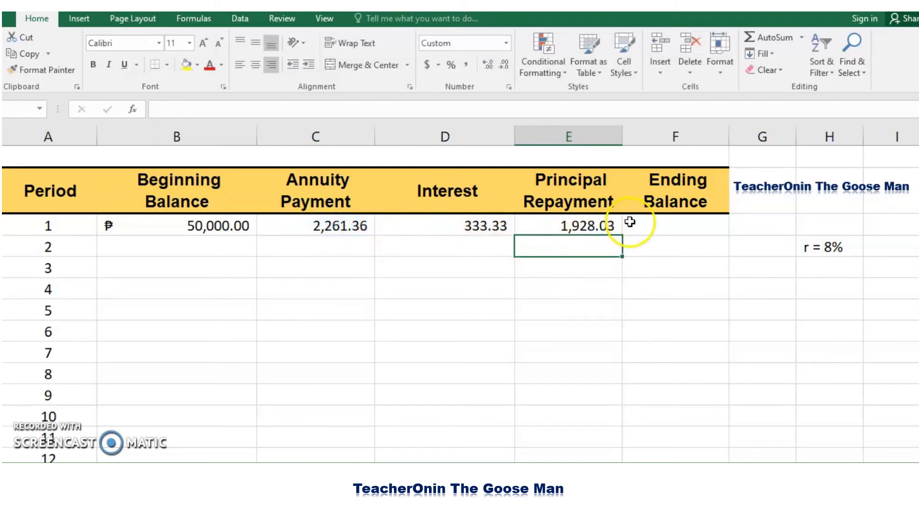
- Calculate period 1's ending balance as beginning balance minus principal repayment with the formula =B3-E3
left_click(640, 222)
type("=")
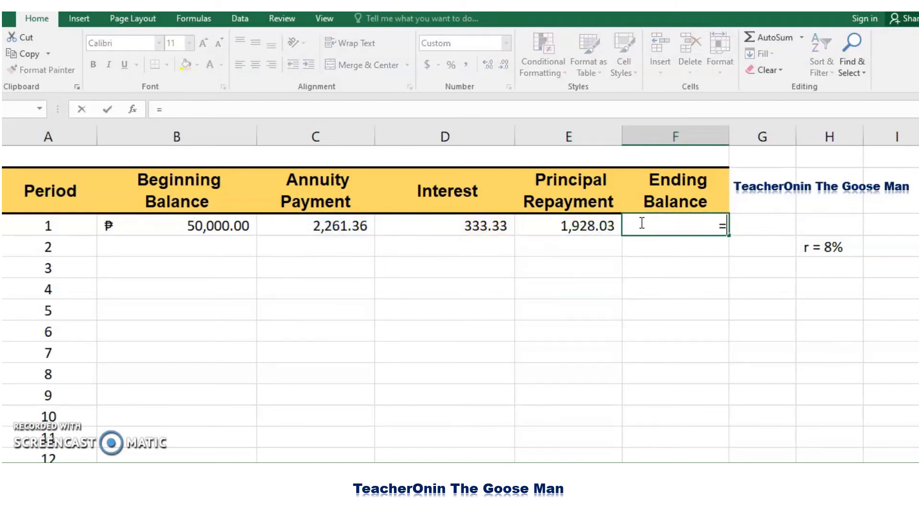
left_click(222, 225)
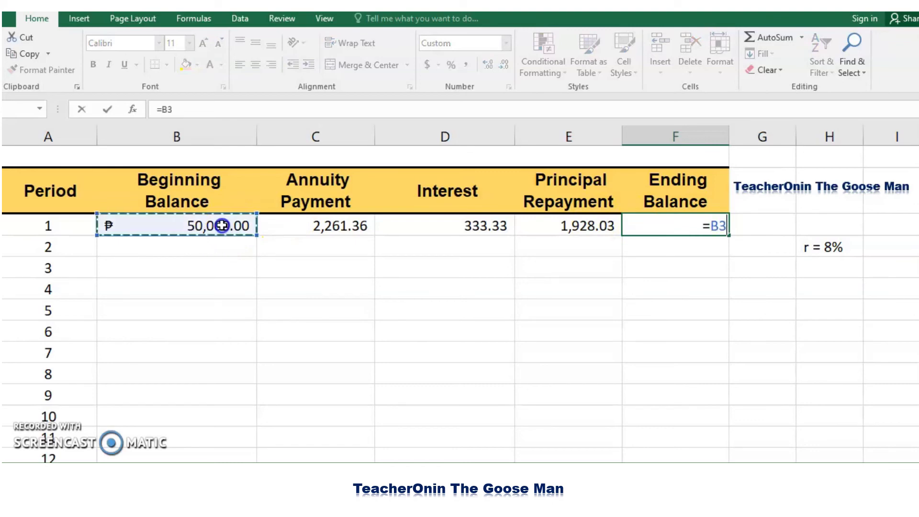
type("-")
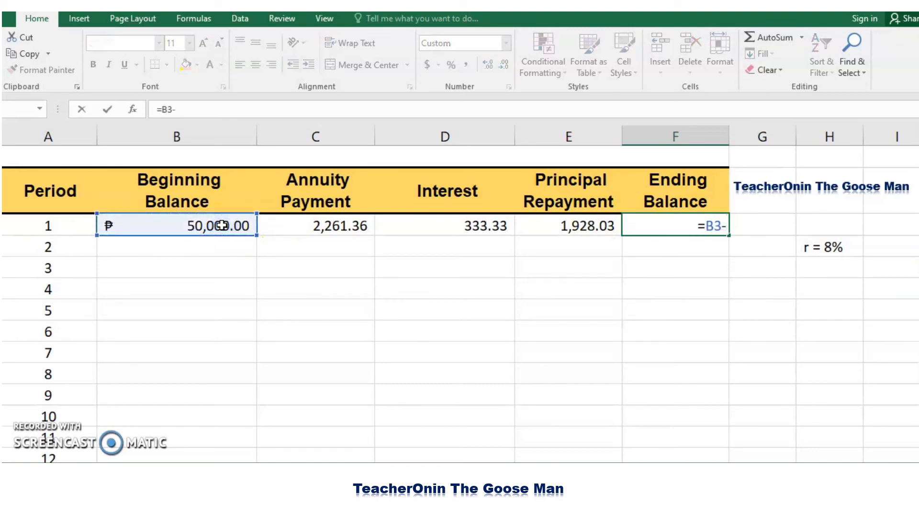
left_click(560, 226)
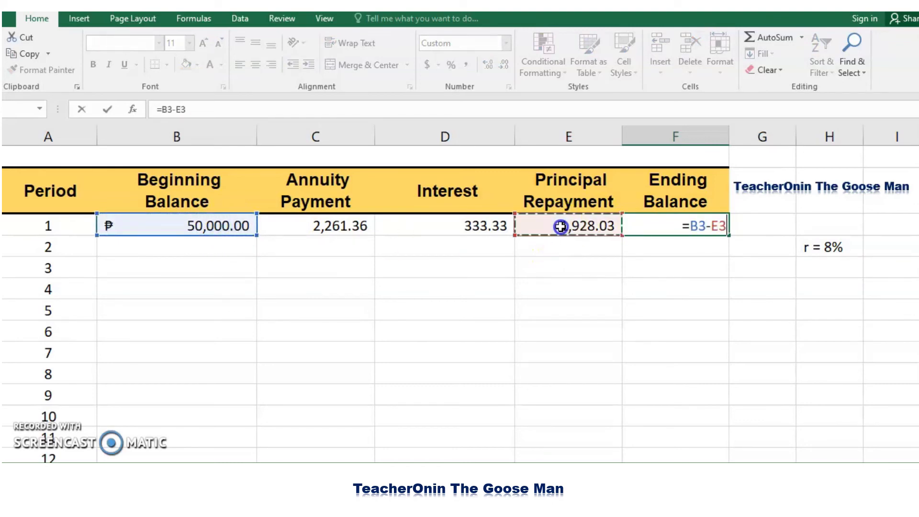
key("Return")
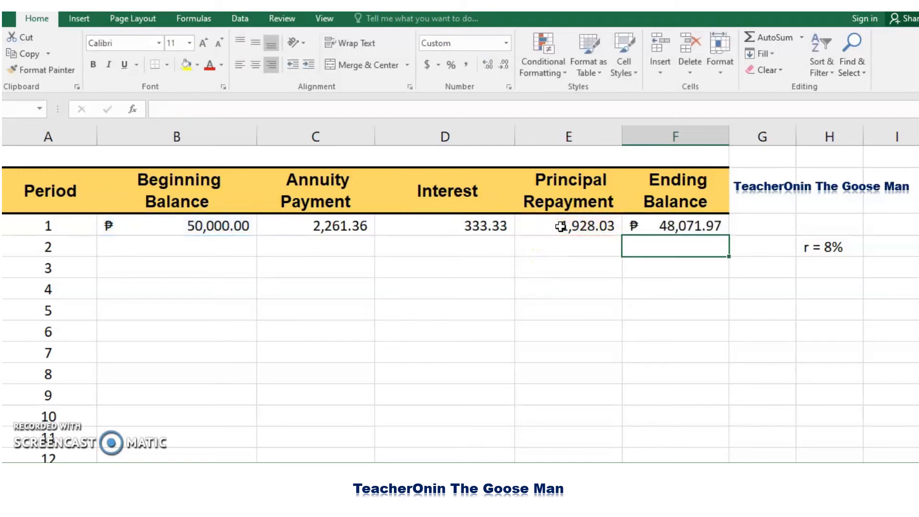
- Link period 2's beginning balance to period 1's ending balance with =F3 and fill the formula down through period 24
left_click(154, 245)
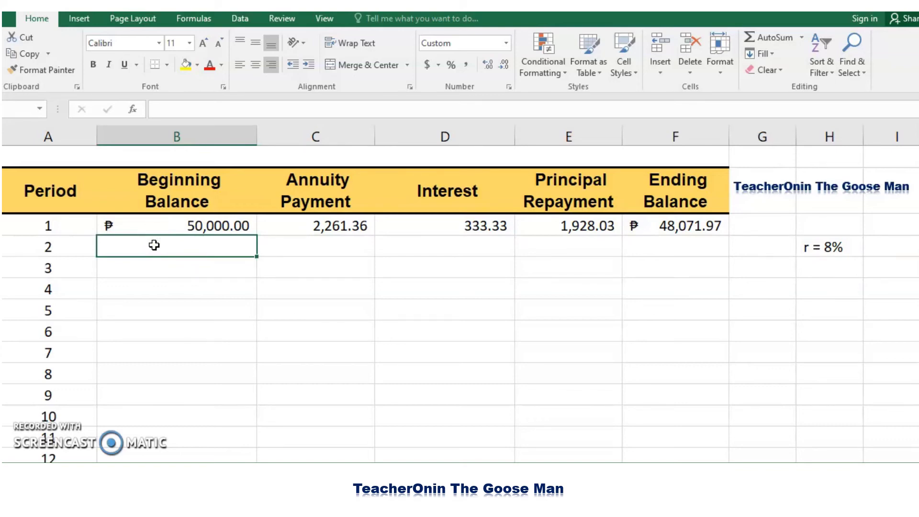
type("=")
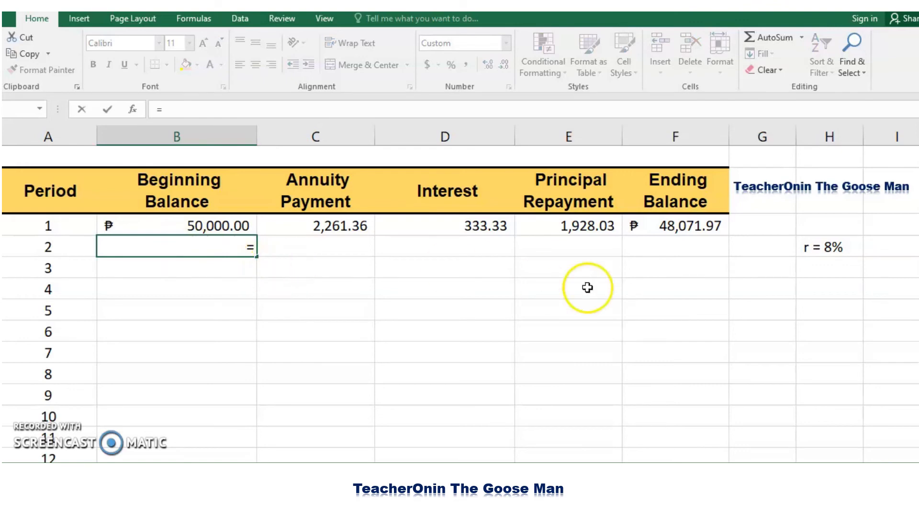
left_click(672, 225)
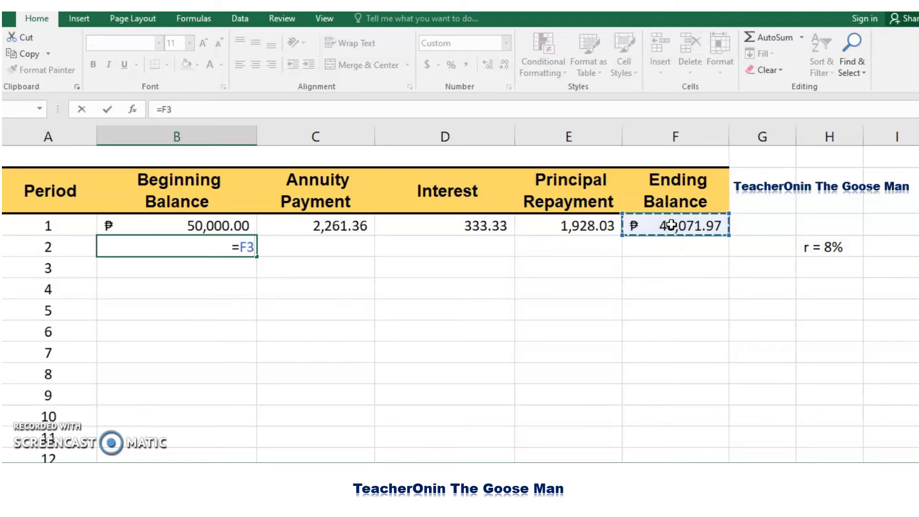
key("Return")
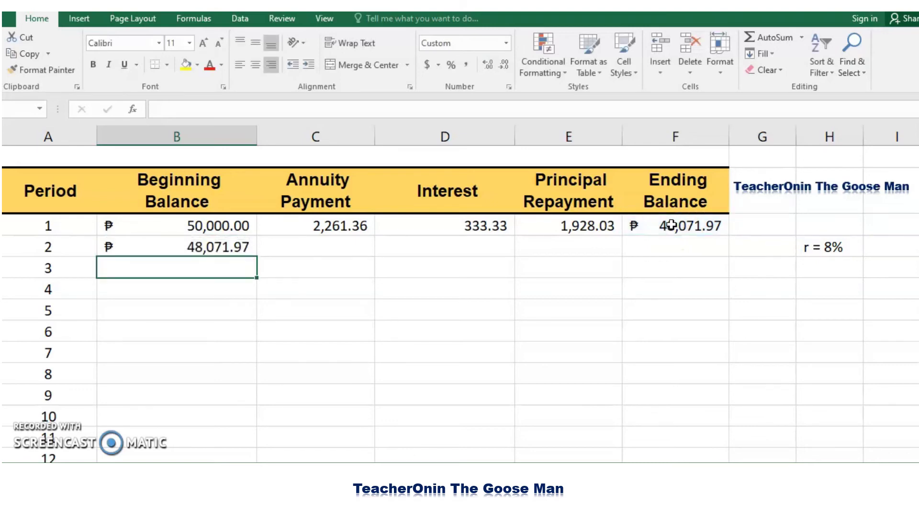
left_click(248, 244)
mouse_move(256, 258)
left_mouse_down()
mouse_move(251, 464)
mouse_move(246, 439)
left_mouse_up()
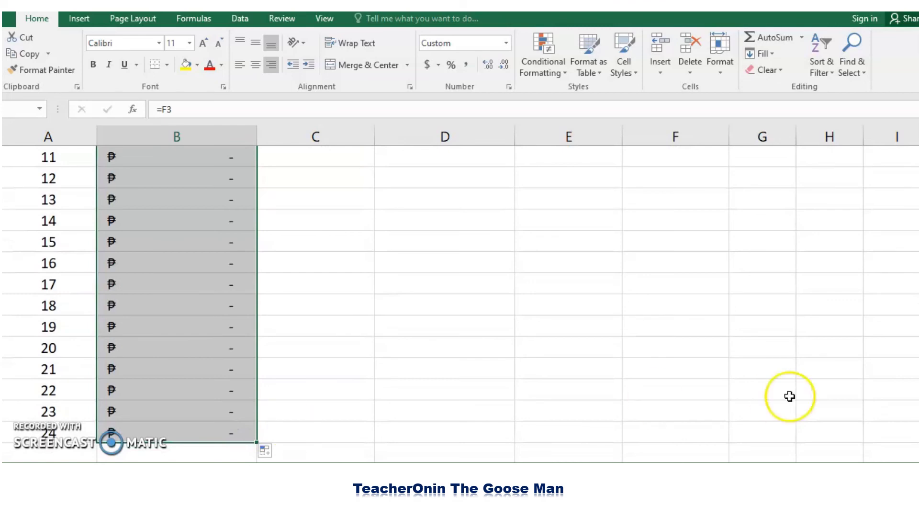
- Copy period 1's annuity payment of 2,261.36 down the Annuity Payment column through period 24
left_click_drag(915, 364, 915, 352)
left_click(329, 200)
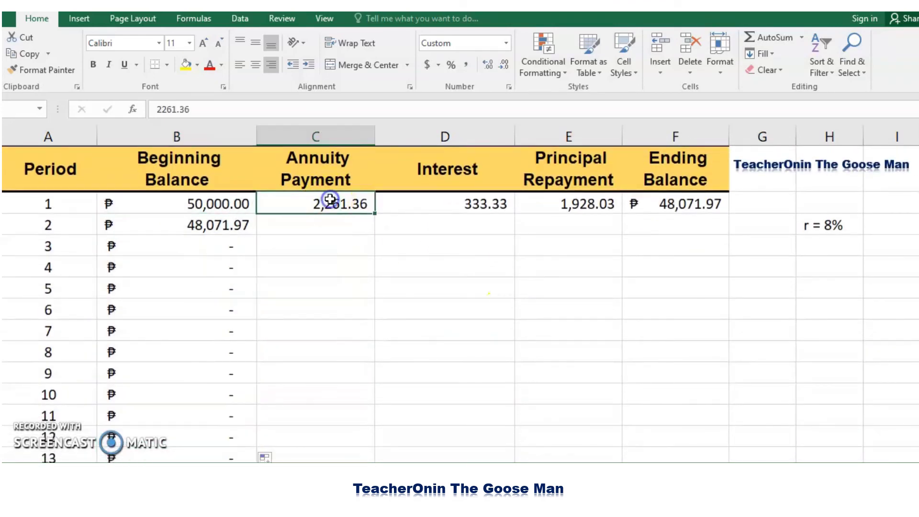
mouse_move(375, 213)
left_mouse_down()
mouse_move(377, 460)
mouse_move(373, 398)
left_mouse_up()
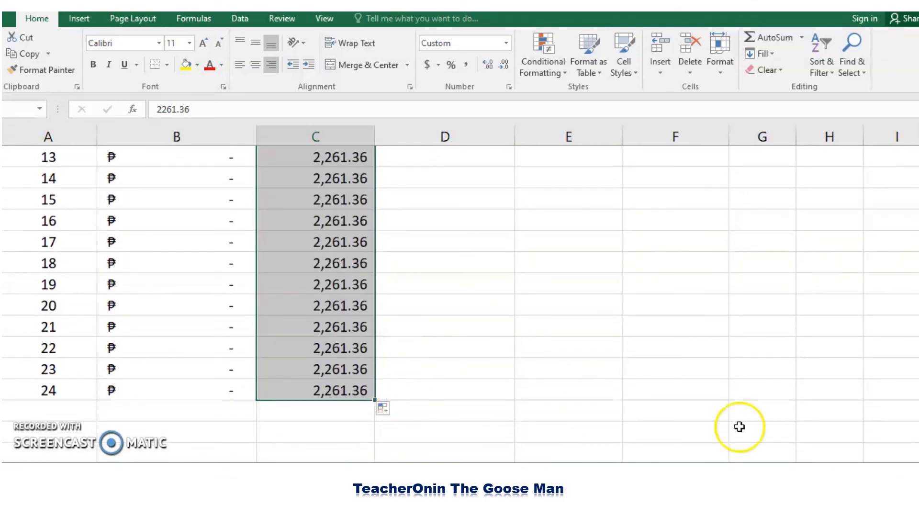
- Fill period 1's interest formula down the Interest column through period 24
scroll(459, 304, "up", 4)
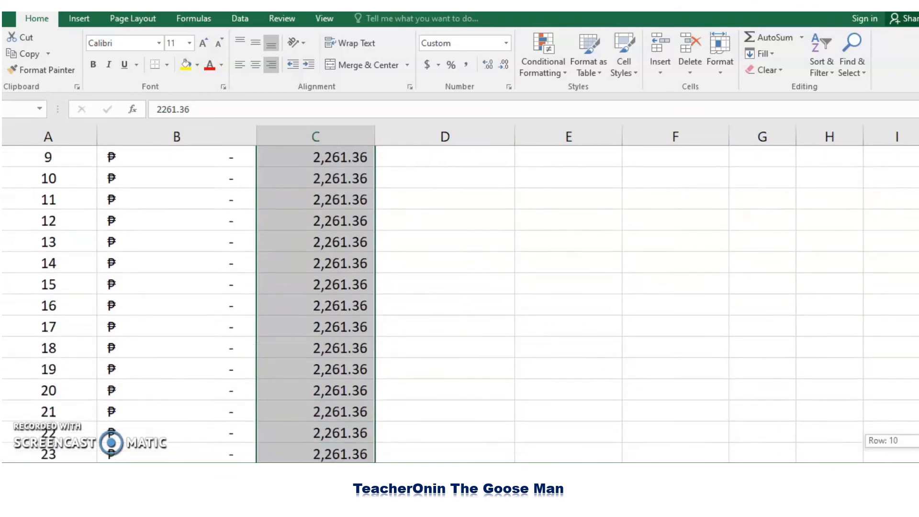
scroll(460, 288, "up", 1)
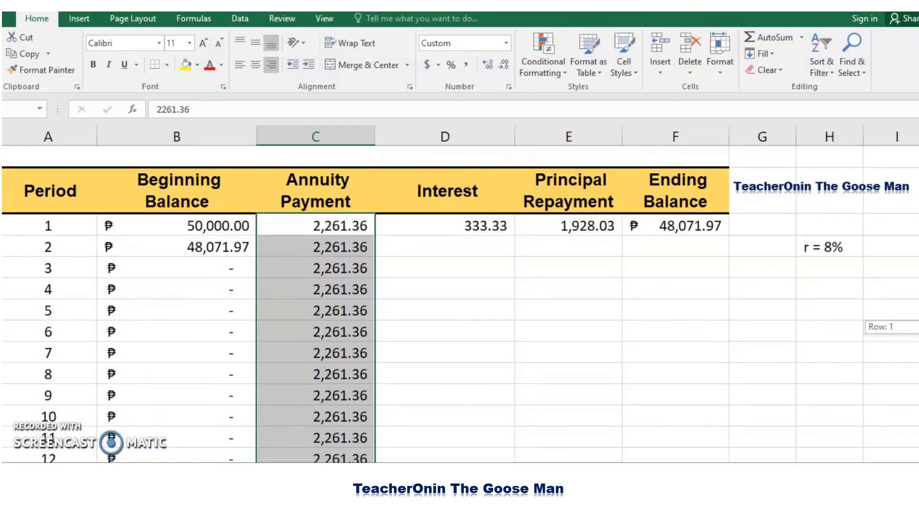
left_click(469, 215)
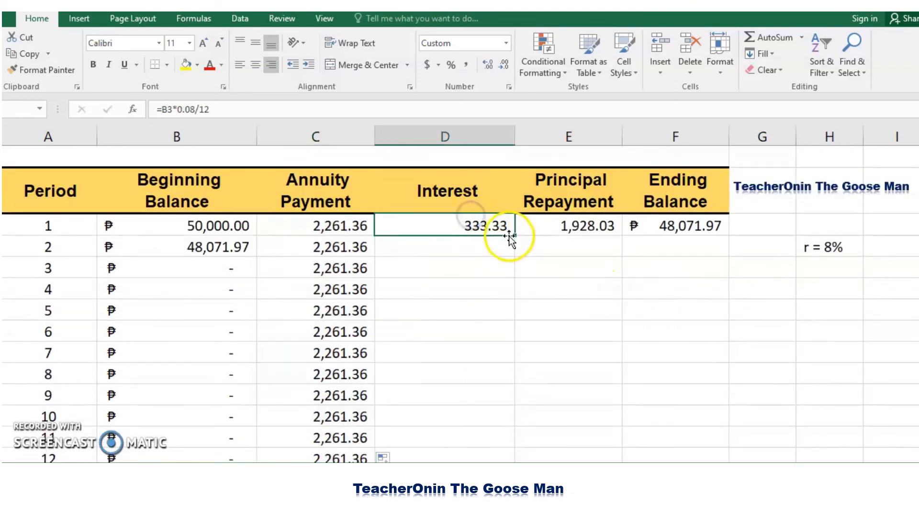
mouse_move(517, 234)
left_mouse_down()
mouse_move(507, 266)
mouse_move(519, 402)
mouse_move(513, 455)
mouse_move(510, 405)
left_mouse_up()
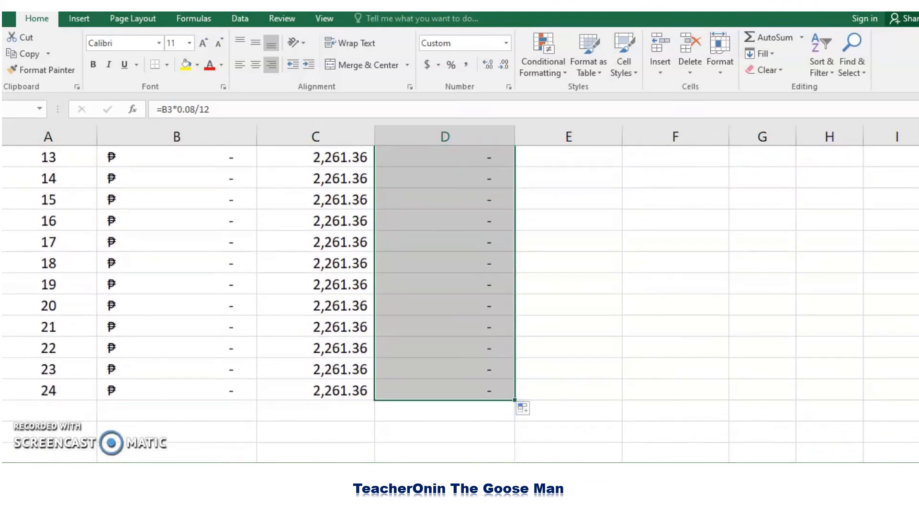
- Fill period 1's principal repayment formula down the Principal Repayment column through period 24
scroll(595, 210, "up", 4)
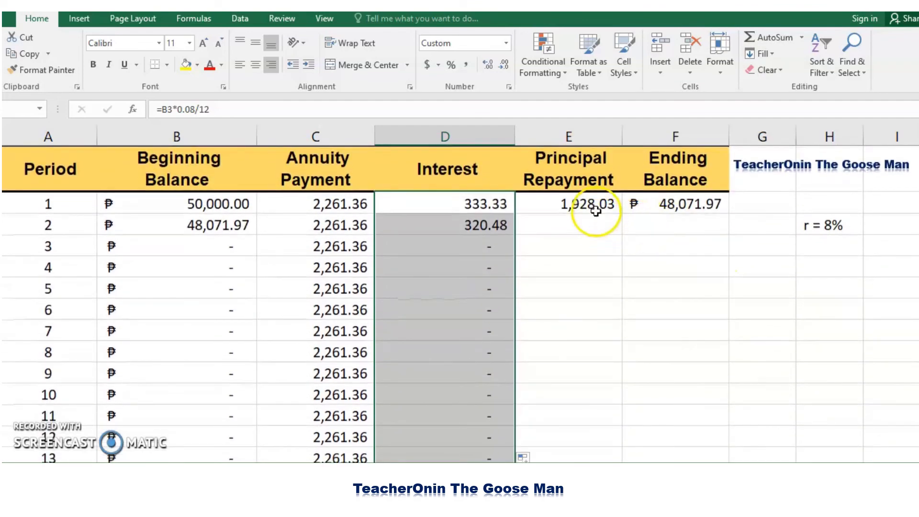
left_click(595, 211)
left_click_drag(622, 214, 622, 402)
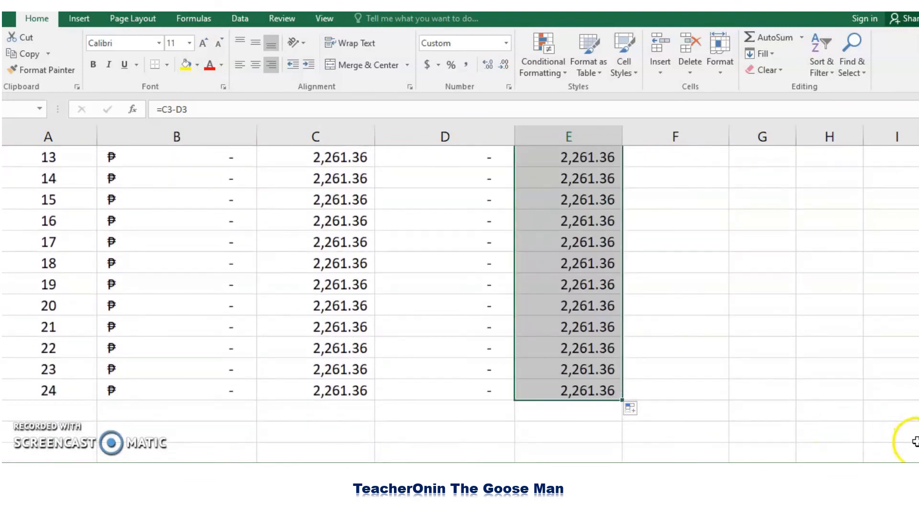
- Fill period 1's ending balance formula down the Ending Balance column through period 24
scroll(880, 431, "up", 5)
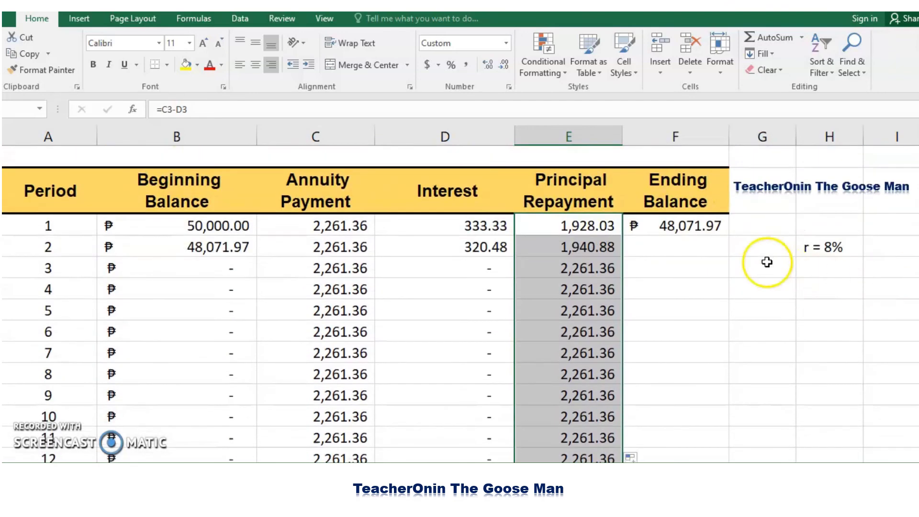
left_click(696, 226)
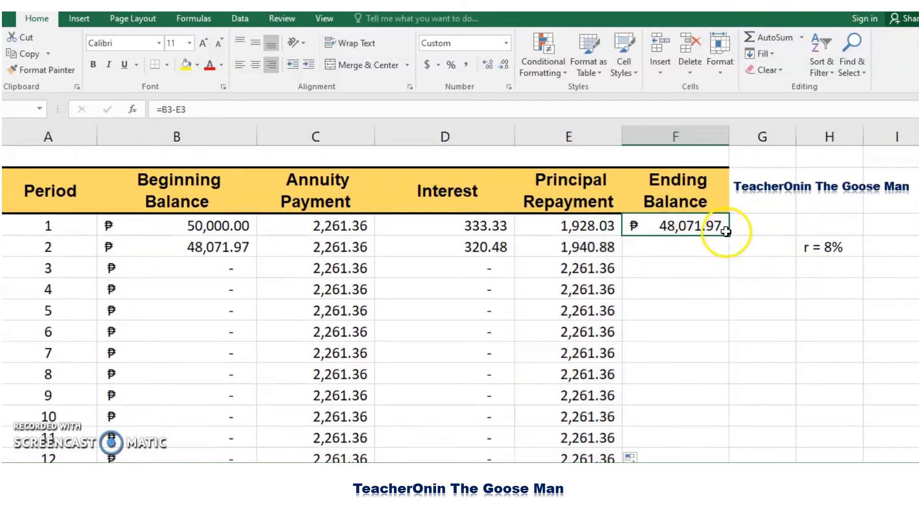
left_click_drag(726, 231, 732, 424)
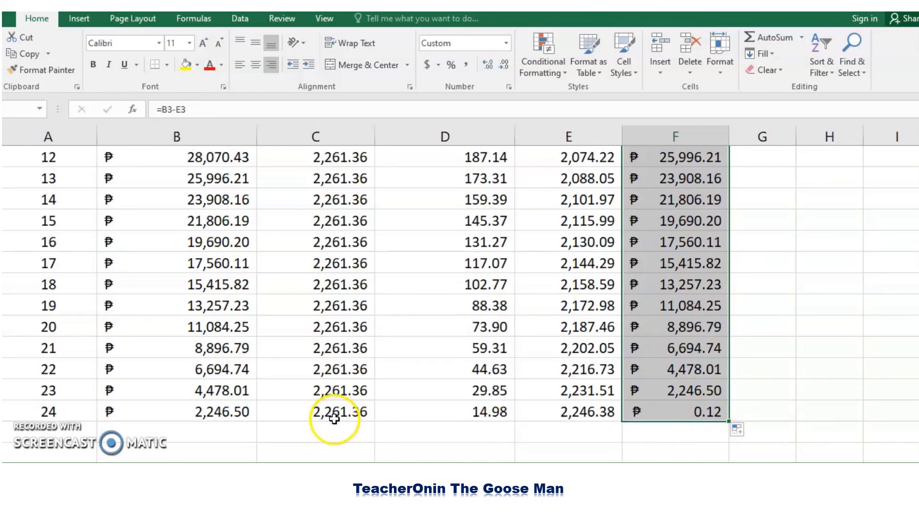
- Set period 24's annuity payment to 2261.48
double_click(355, 414)
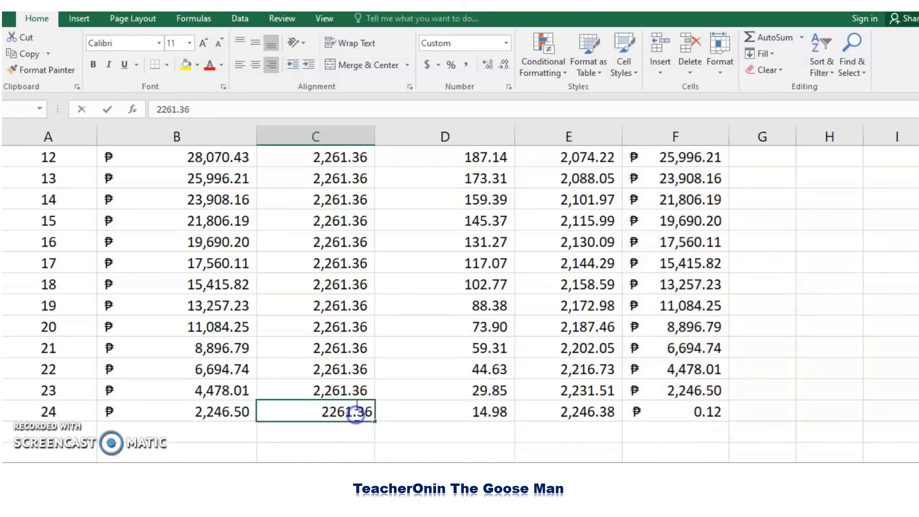
left_click_drag(361, 411, 367, 411)
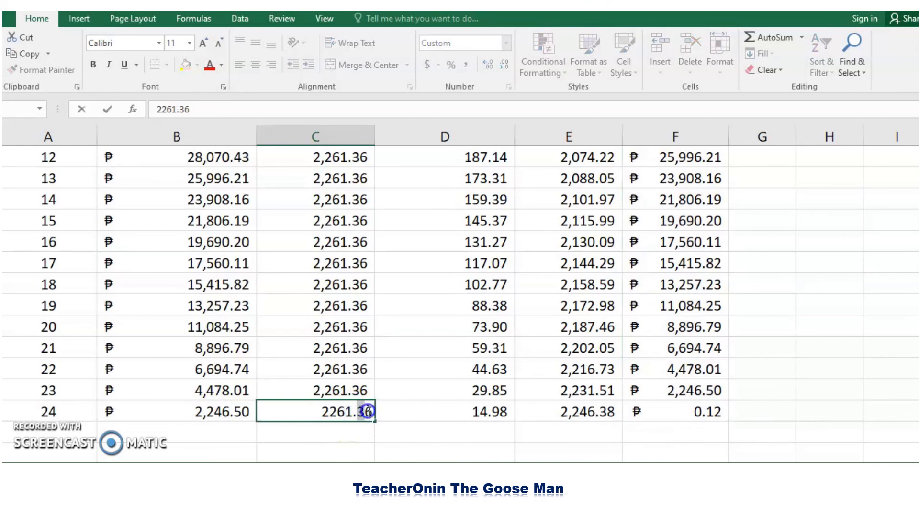
type(".")
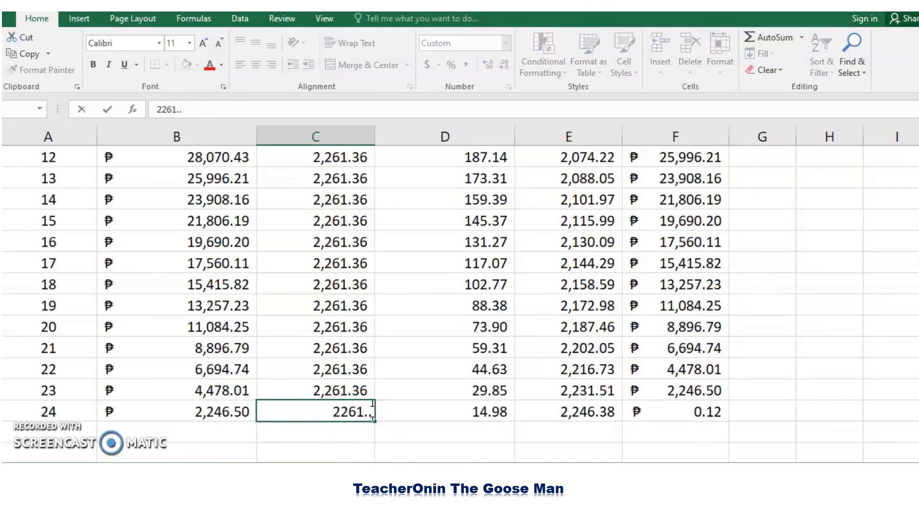
type("48")
key("Return")
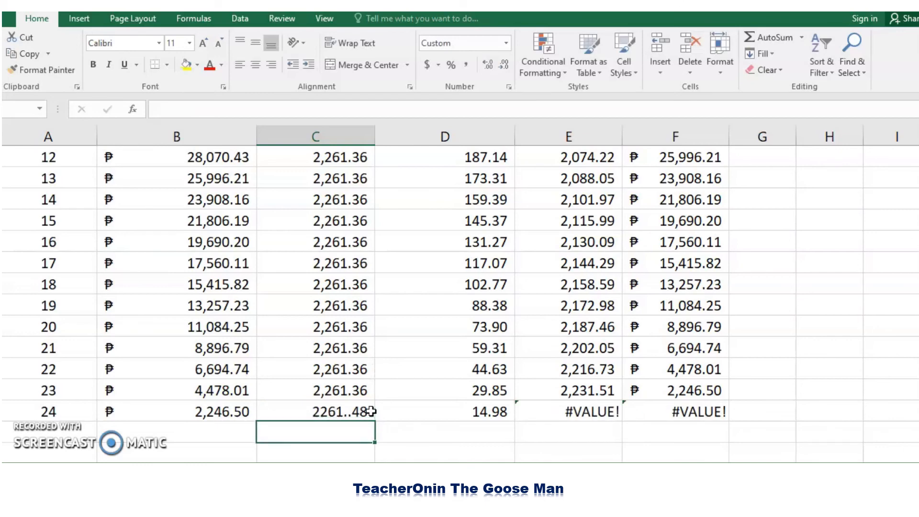
double_click(354, 412)
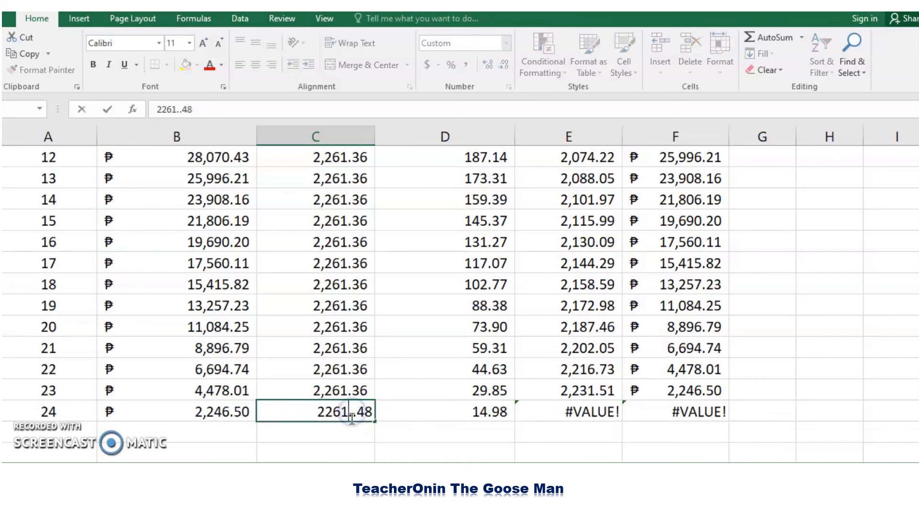
key("BackSpace")
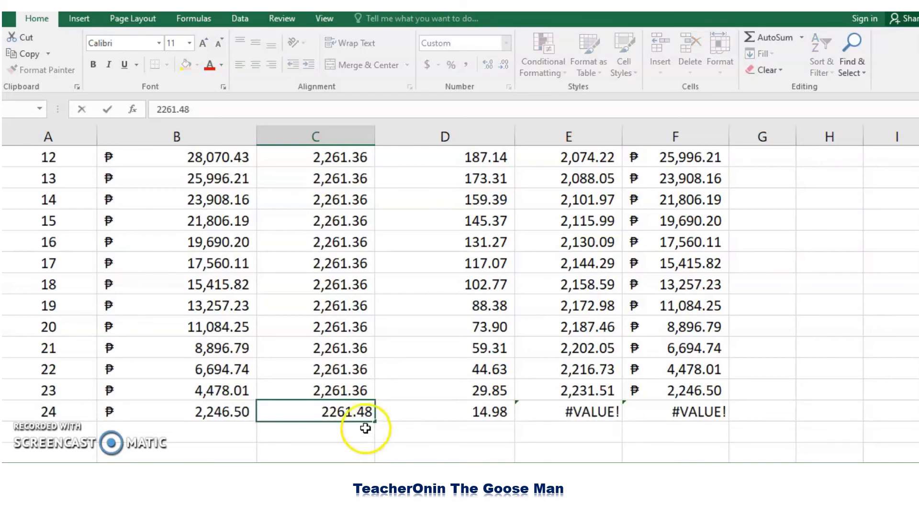
left_click(365, 429)
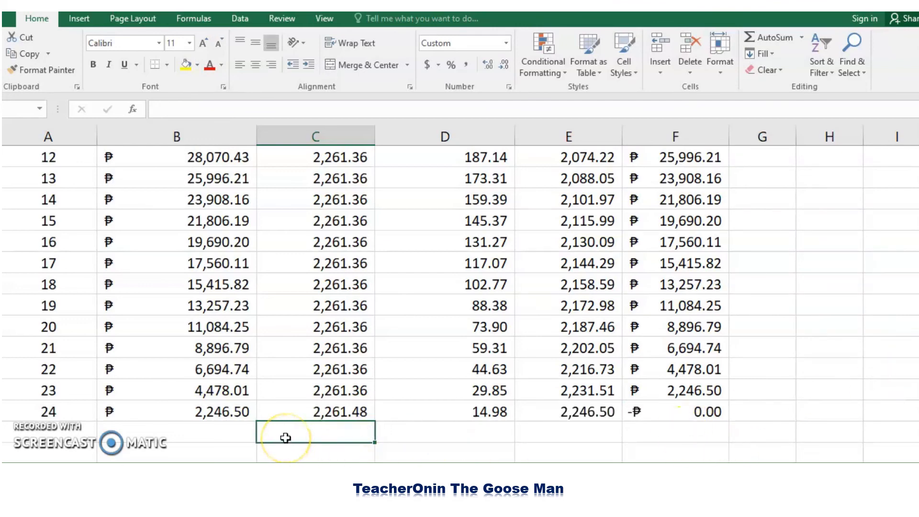
- Total the Annuity Payment column below period 24 with the formula =SUM(C3:C26)
type("um")
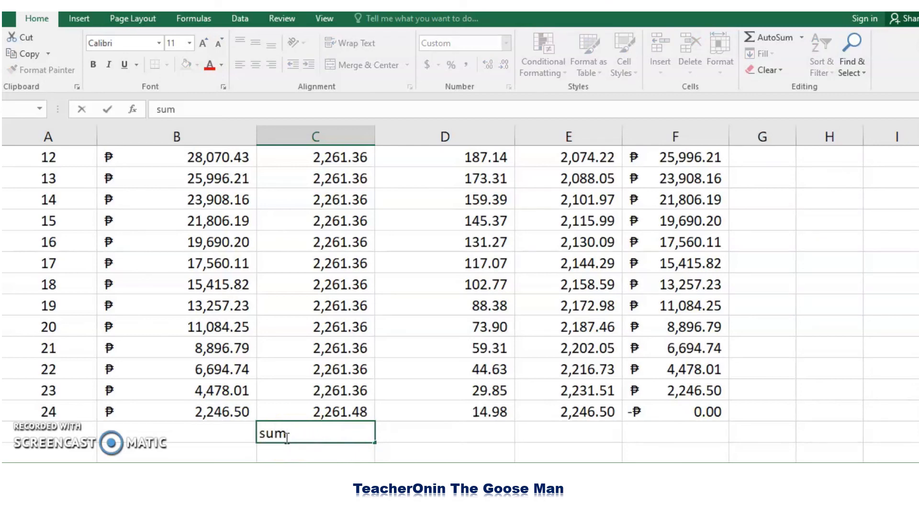
type("=")
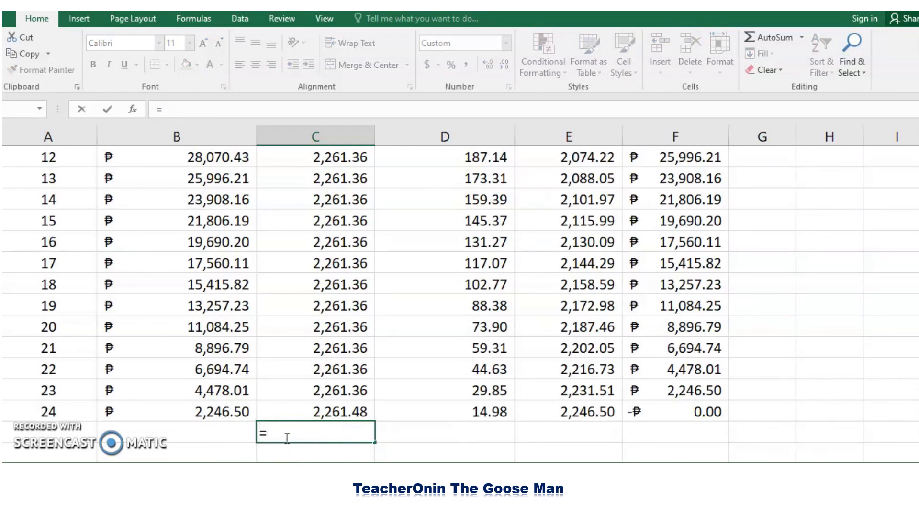
type("sum(")
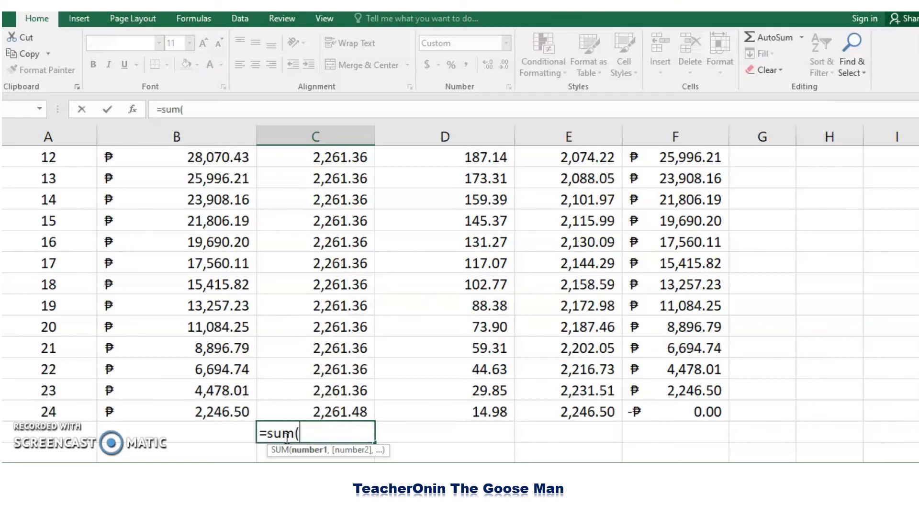
scroll(459, 304, "up", 4)
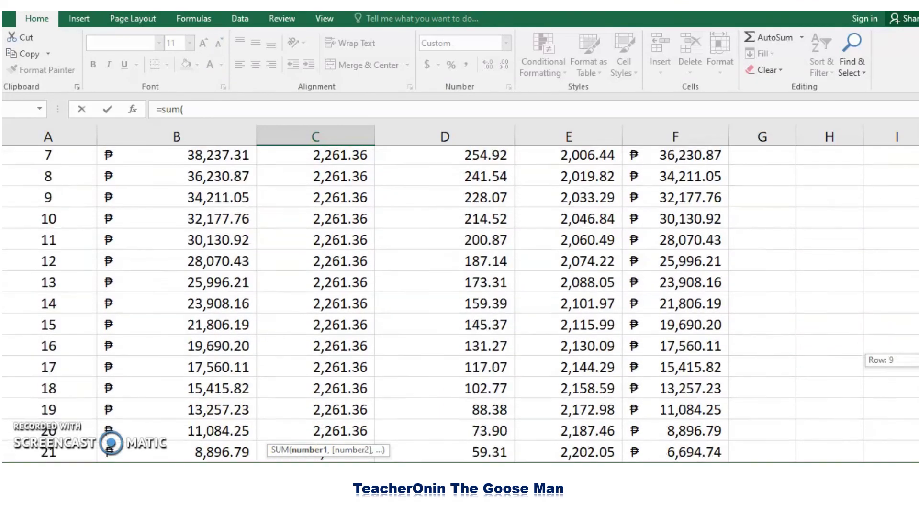
scroll(459, 304, "up", 1)
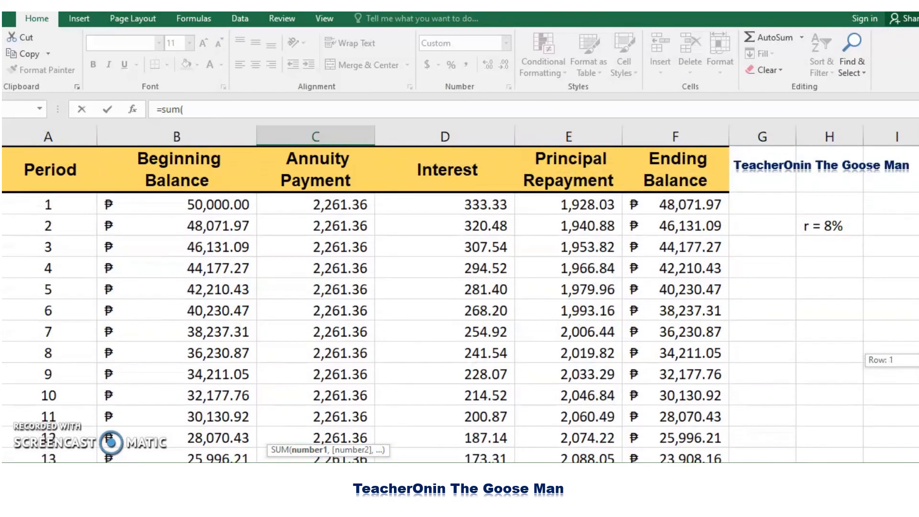
left_click_drag(322, 205, 325, 204)
scroll(326, 204, "down", 4)
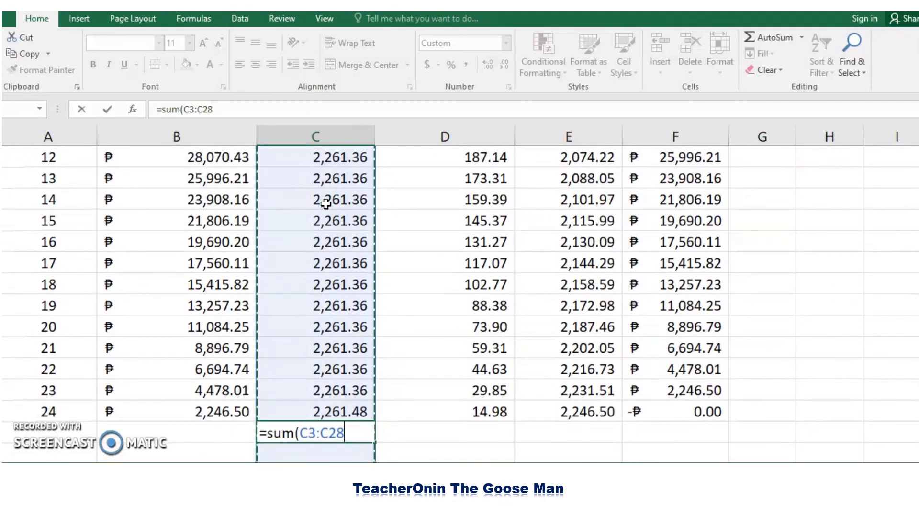
key("shift+Up")
key("shift+Up")
key("shift+Up")
key("shift+Down")
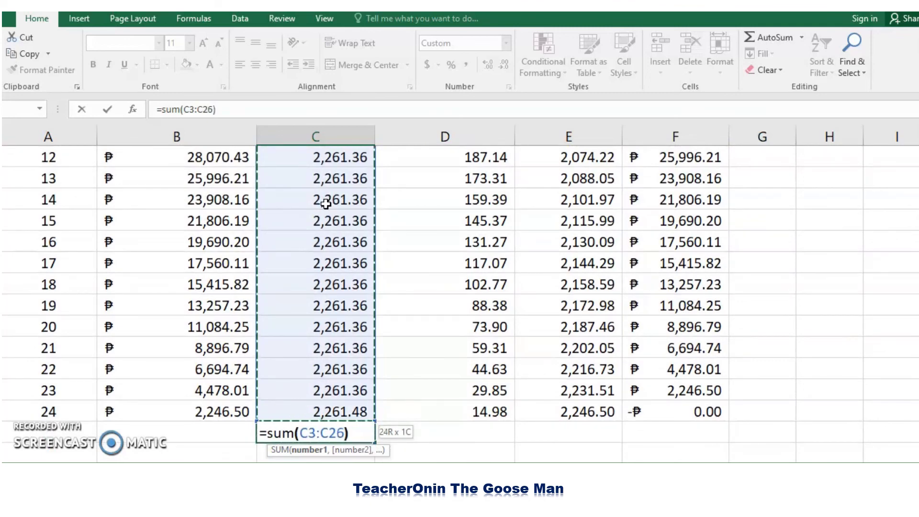
key("Return")
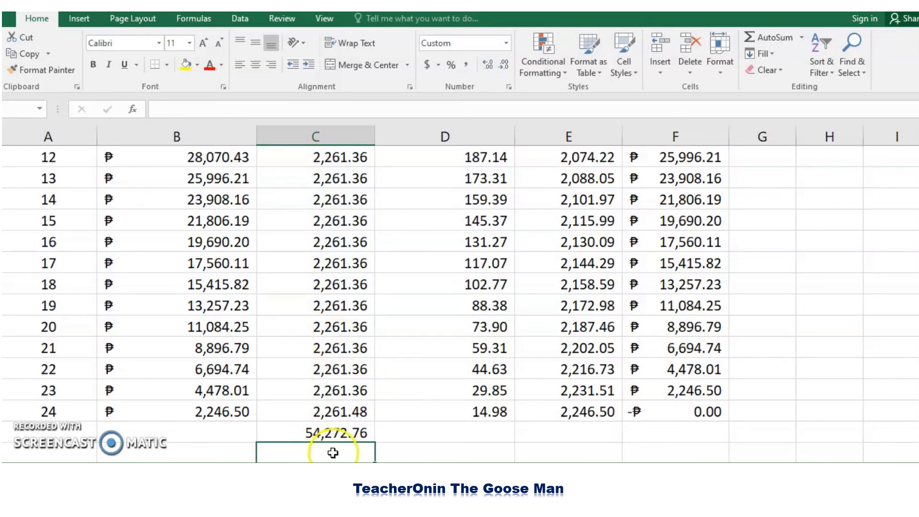
- Copy the annuity payment total formula across to the Interest and Principal Repayment columns in the same row
left_click(328, 433)
left_click_drag(377, 445, 594, 445)
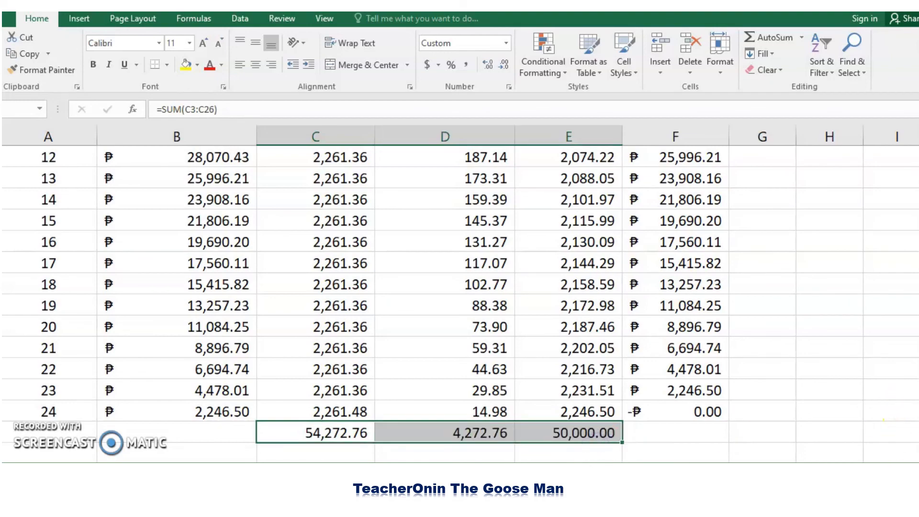
scroll(459, 294, "down", 6)
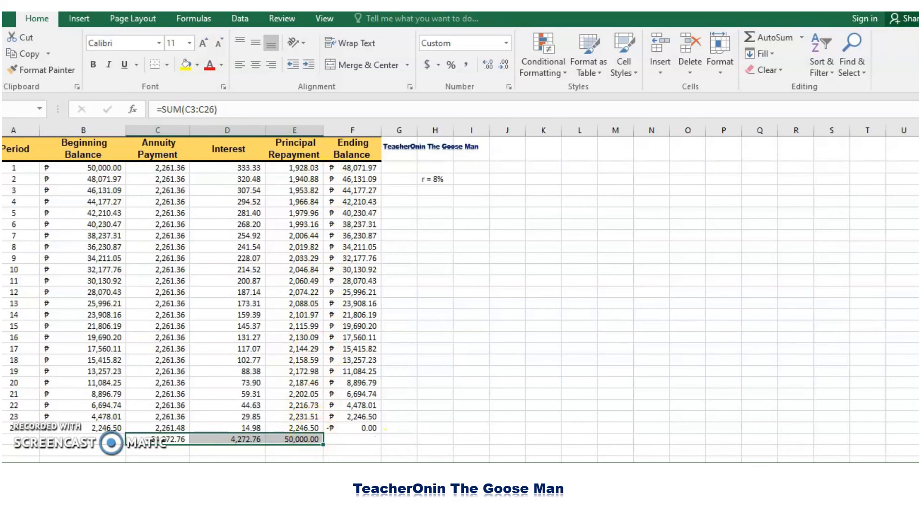
scroll(460, 294, "up", 4)
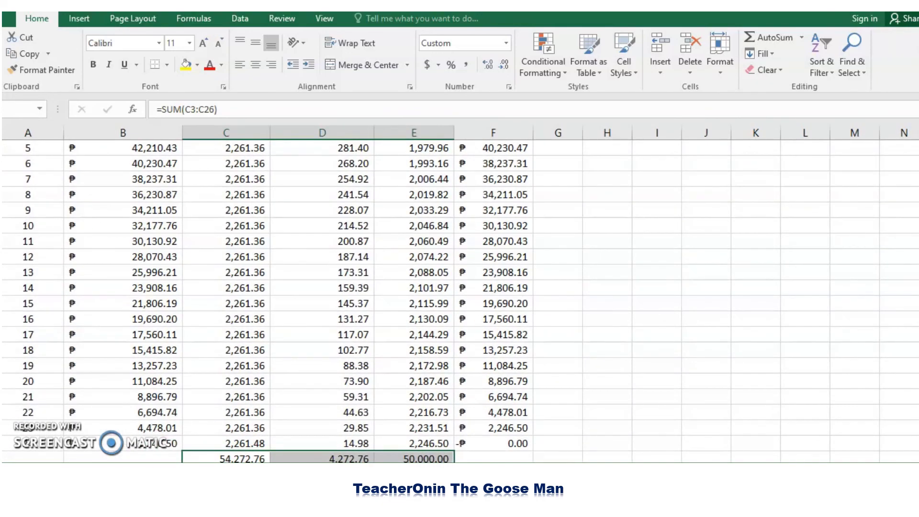
scroll(460, 295, "down", 1)
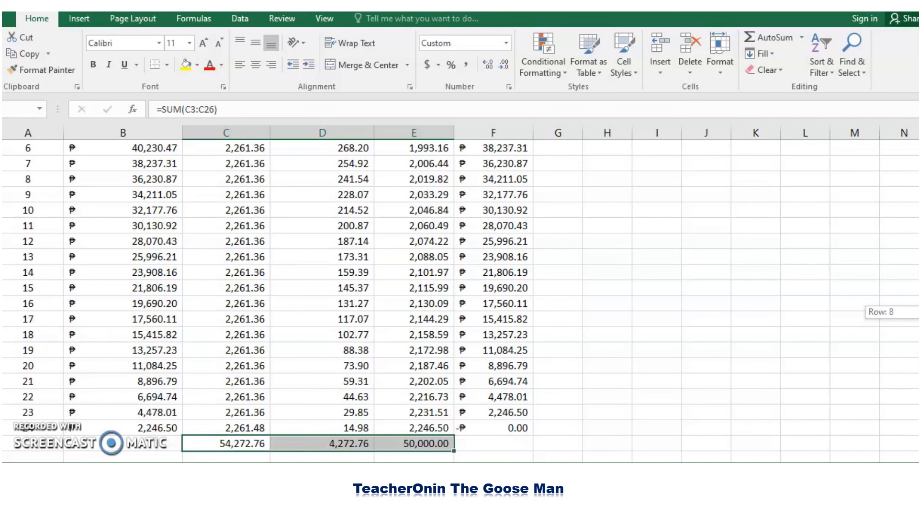